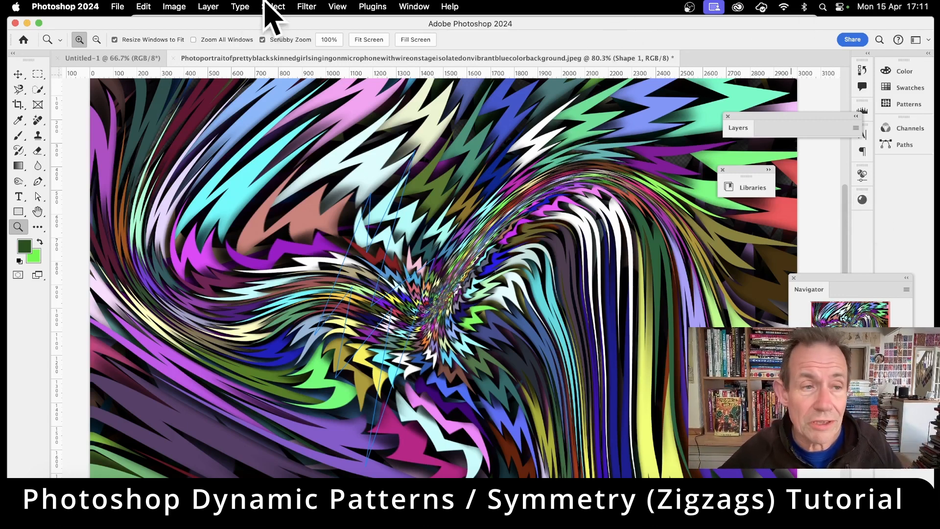
Create a new blank document from the recent 2374 x 1530 px, 144 ppi custom preset
click(118, 6)
click(121, 22)
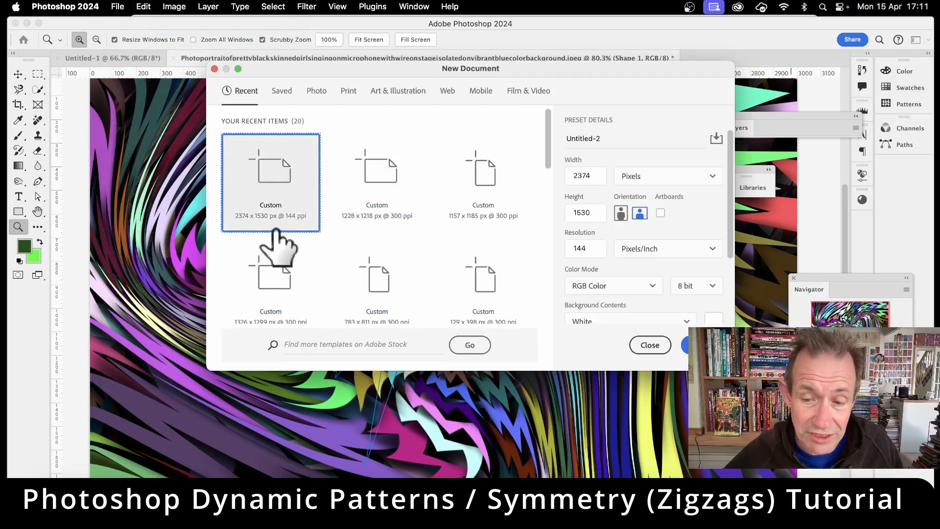
click(702, 344)
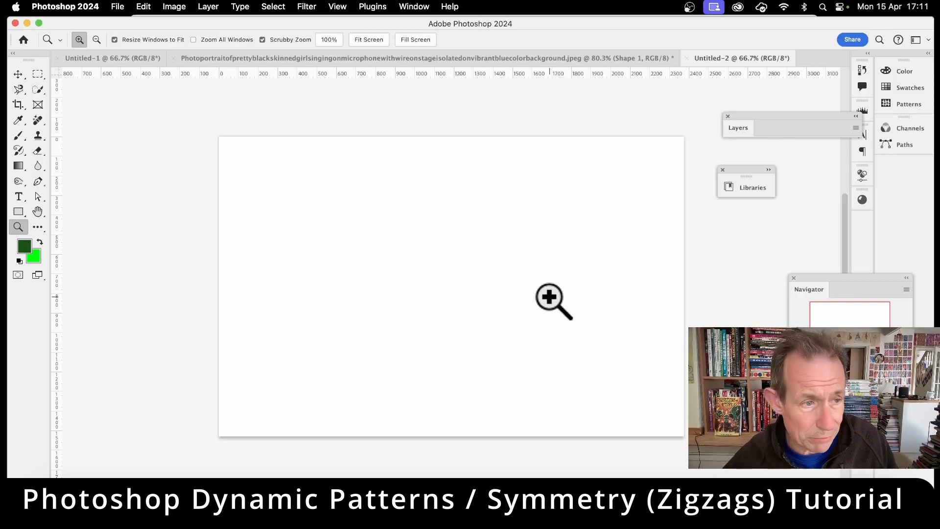
Draw a closed zigzag lightning-bolt shape about 411 px wide and 1116 px high near the canvas centre with the Pen tool
click(38, 182)
click(87, 183)
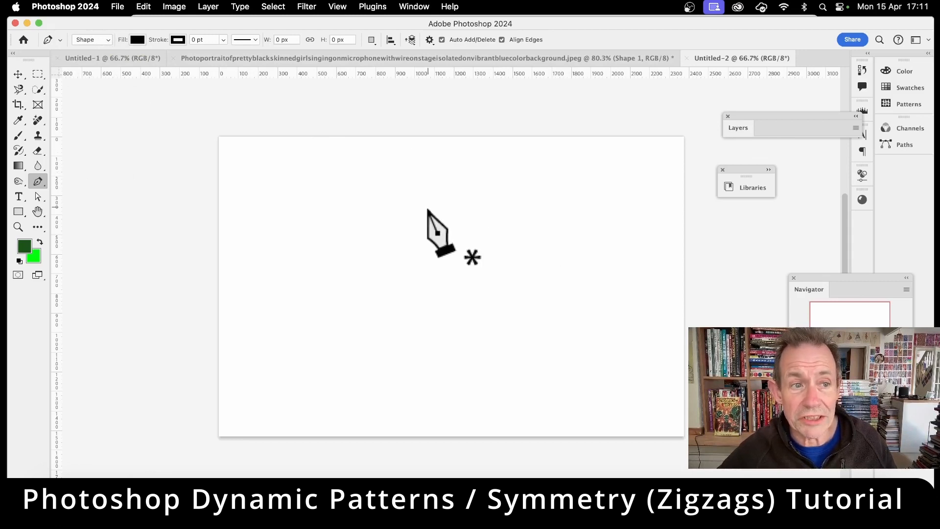
click(442, 177)
click(416, 258)
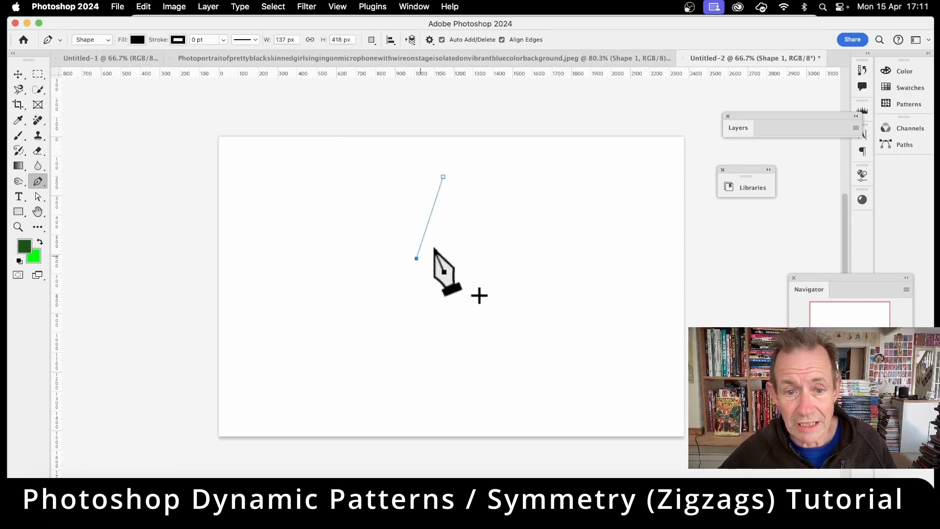
click(449, 232)
click(416, 315)
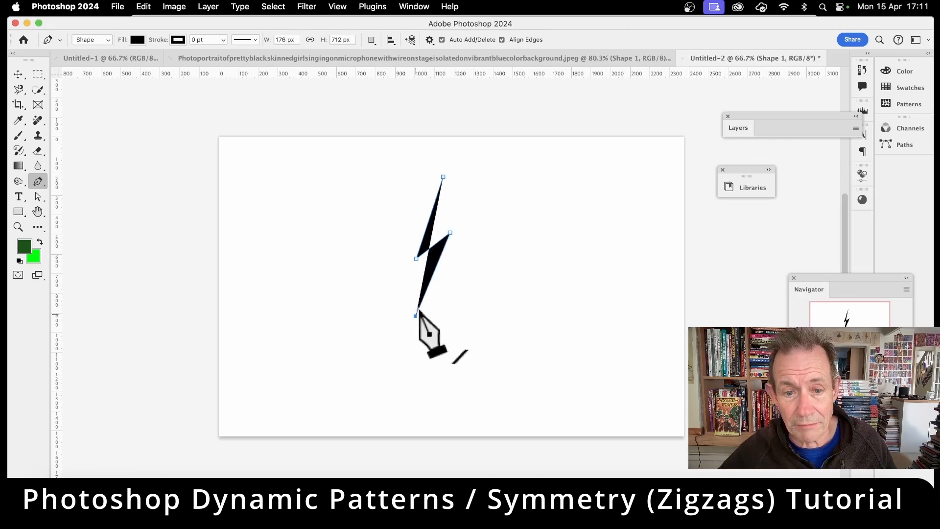
click(449, 272)
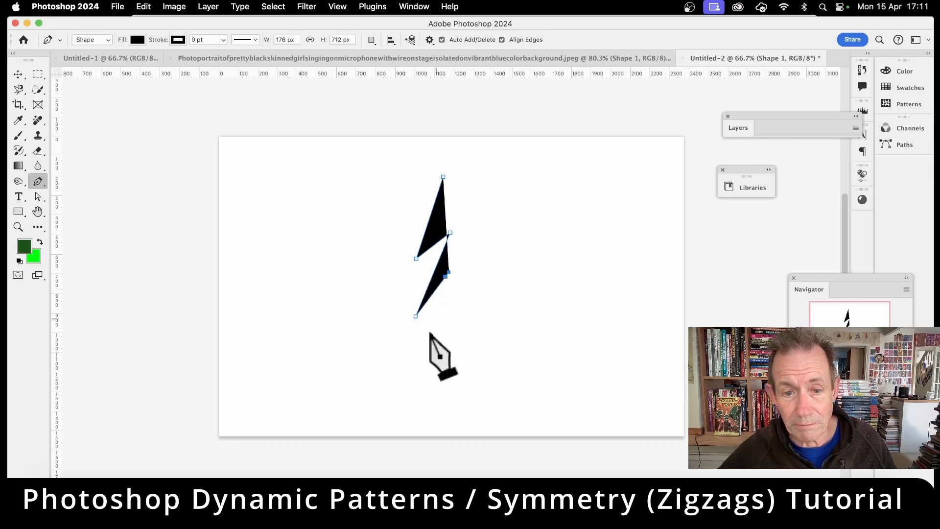
click(423, 383)
click(482, 237)
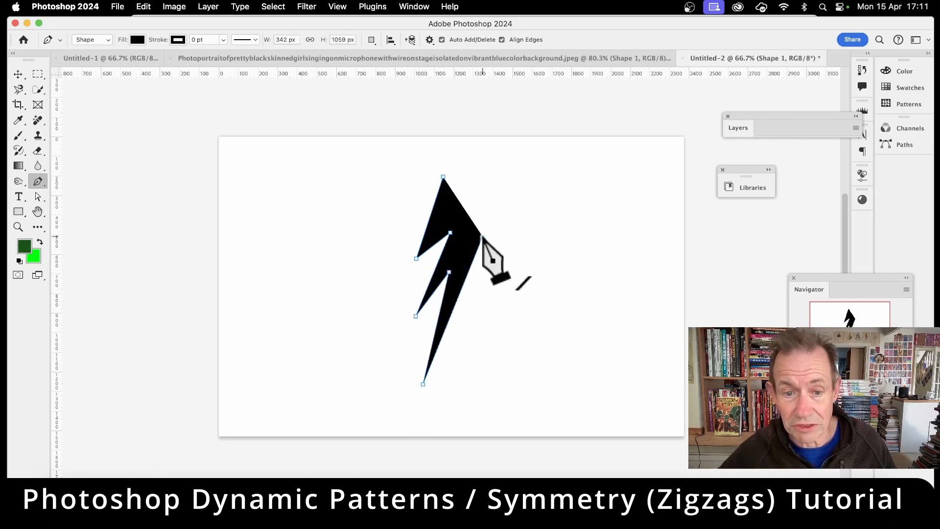
click(451, 253)
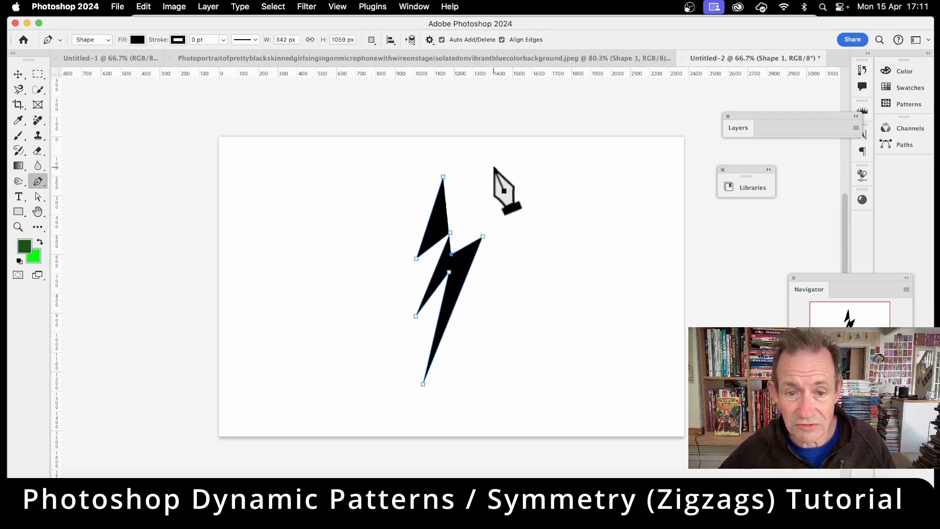
click(496, 166)
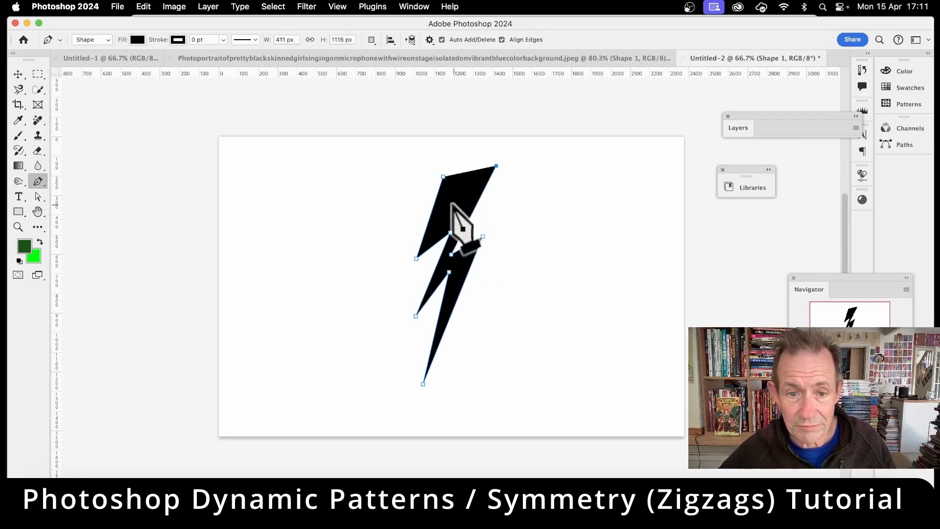
click(441, 226)
click(443, 177)
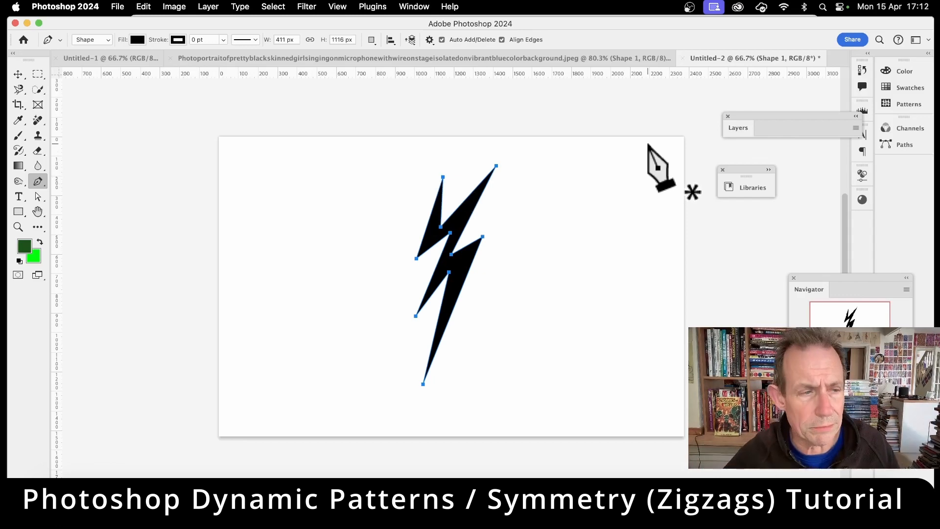
Change the lightning-bolt shape's fill to the grey from the recently used colors
click(18, 74)
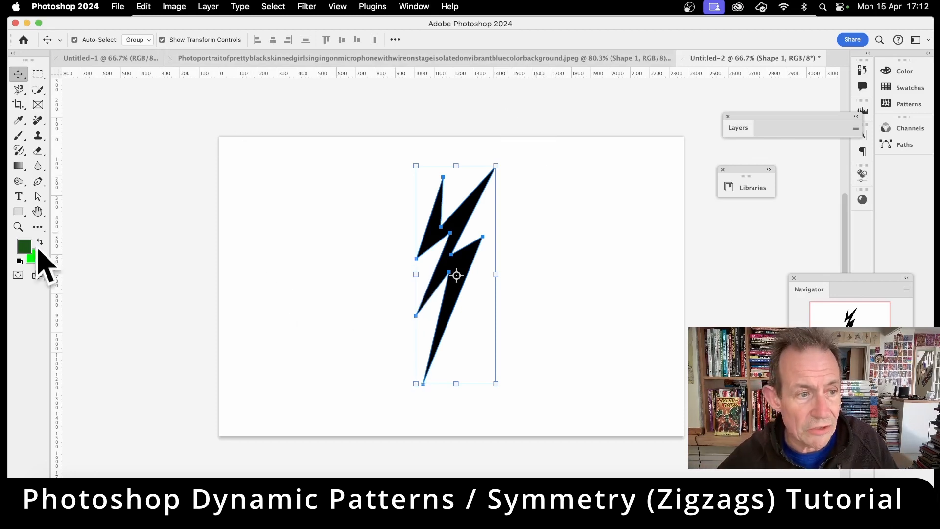
click(18, 212)
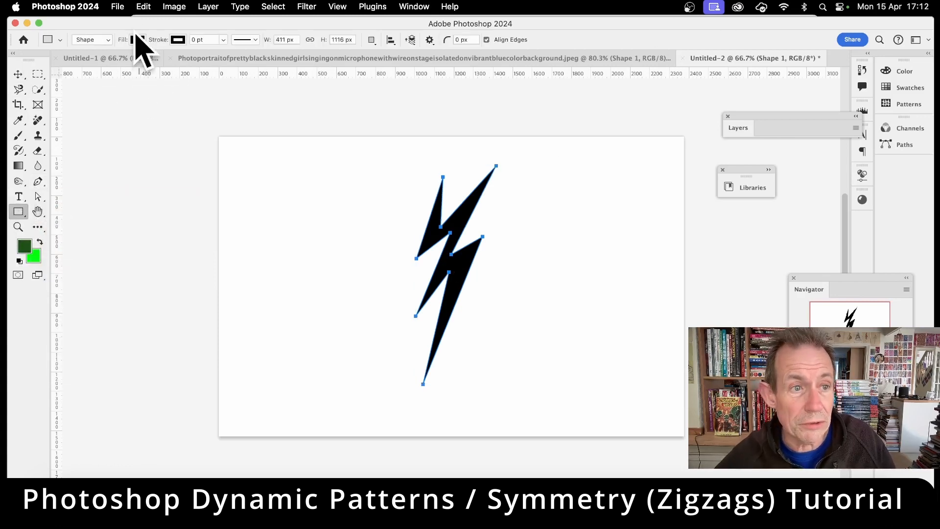
click(137, 40)
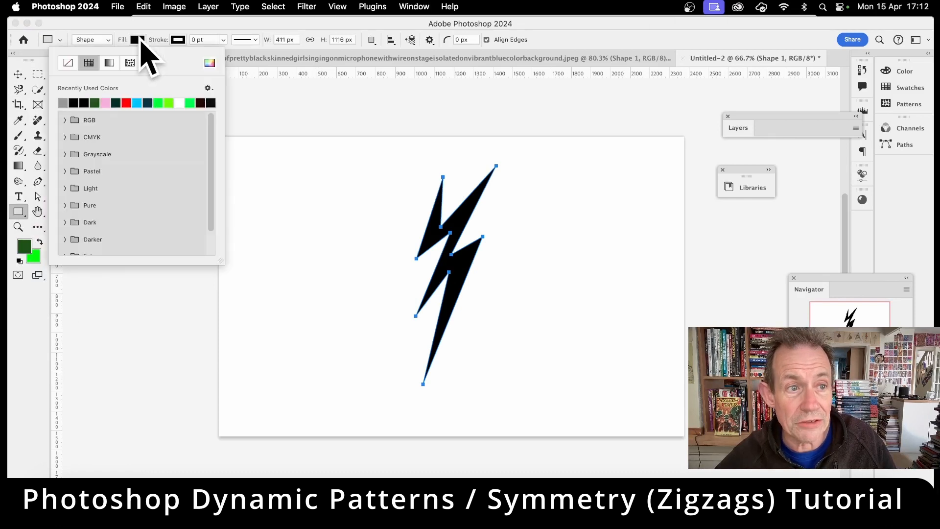
click(63, 102)
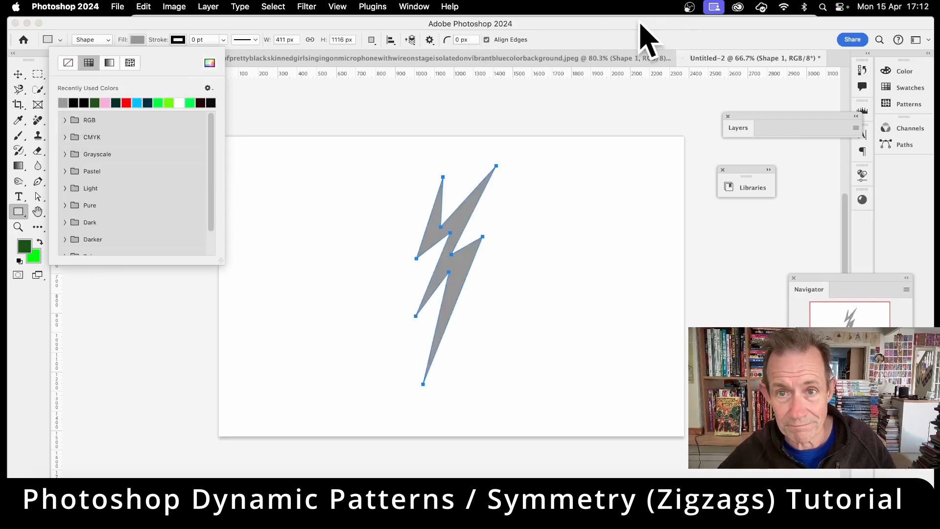
click(626, 33)
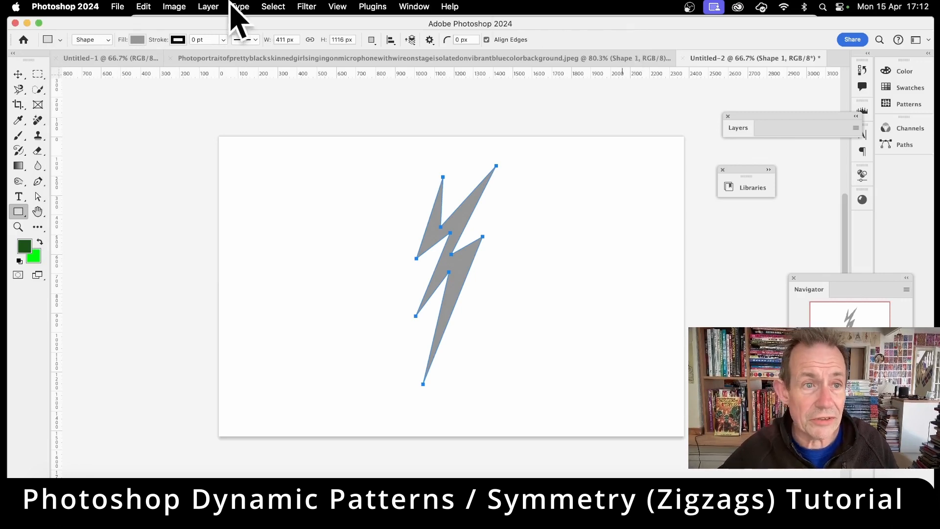
Add a drop shadow to the lightning bolt with 83% opacity, a 106° angle and a 50 px distance
click(208, 6)
mouse_move(252, 126)
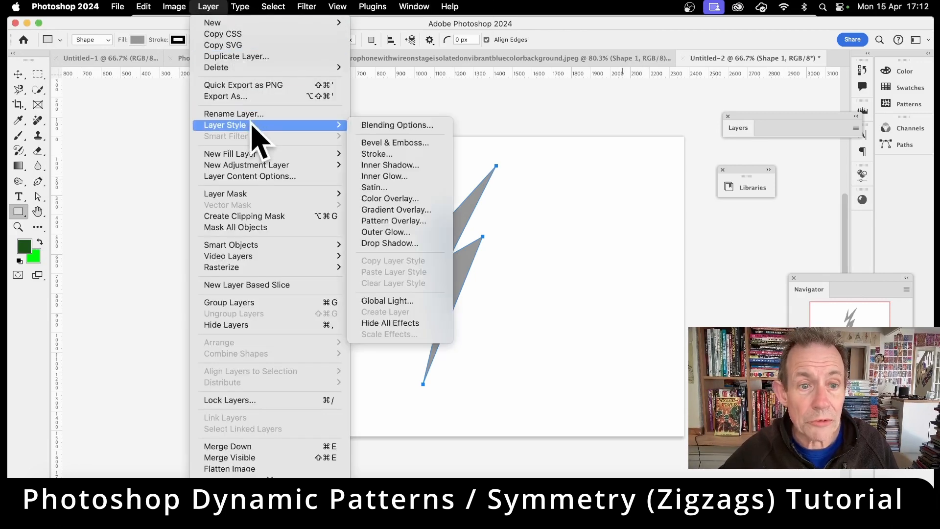
click(425, 248)
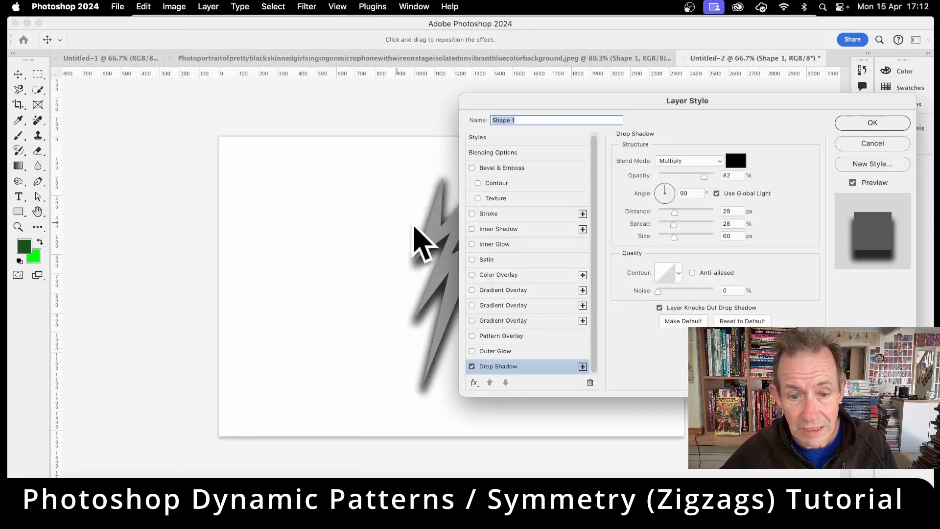
drag(556, 101, 641, 94)
mouse_move(478, 214)
mouse_down()
mouse_move(468, 204)
mouse_move(496, 222)
mouse_move(482, 219)
mouse_up()
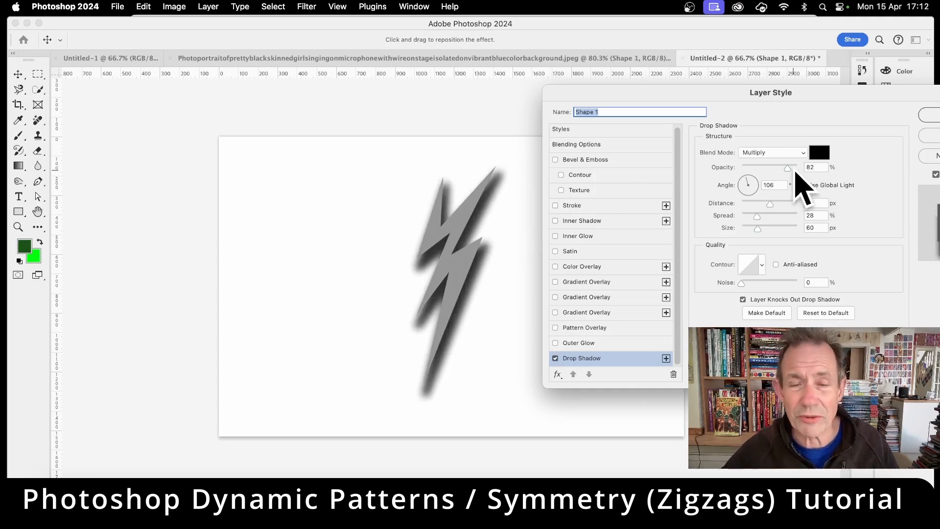
drag(772, 168, 795, 168)
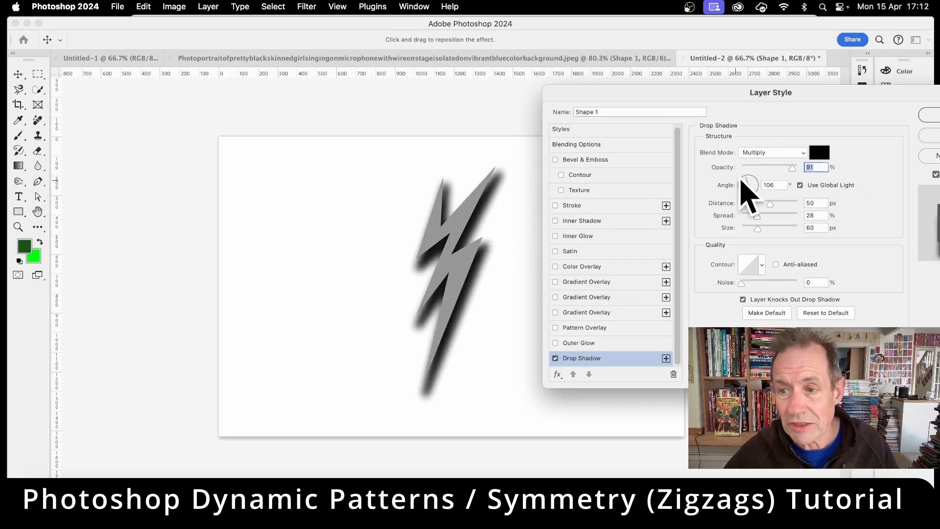
drag(793, 168, 791, 168)
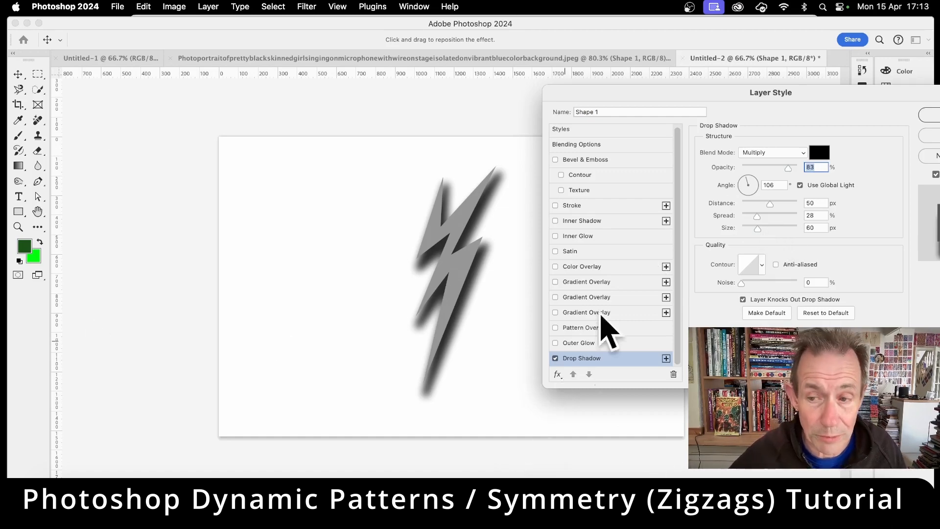
drag(810, 90, 440, 56)
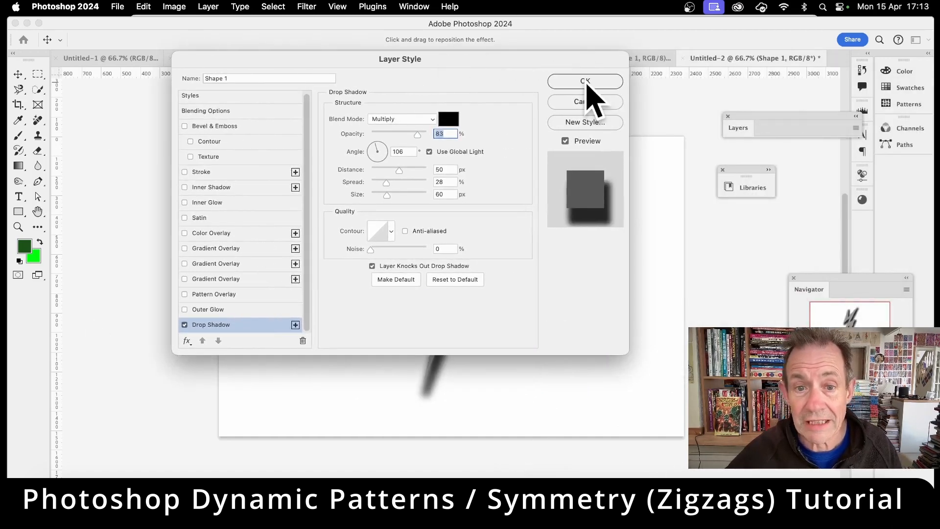
click(585, 81)
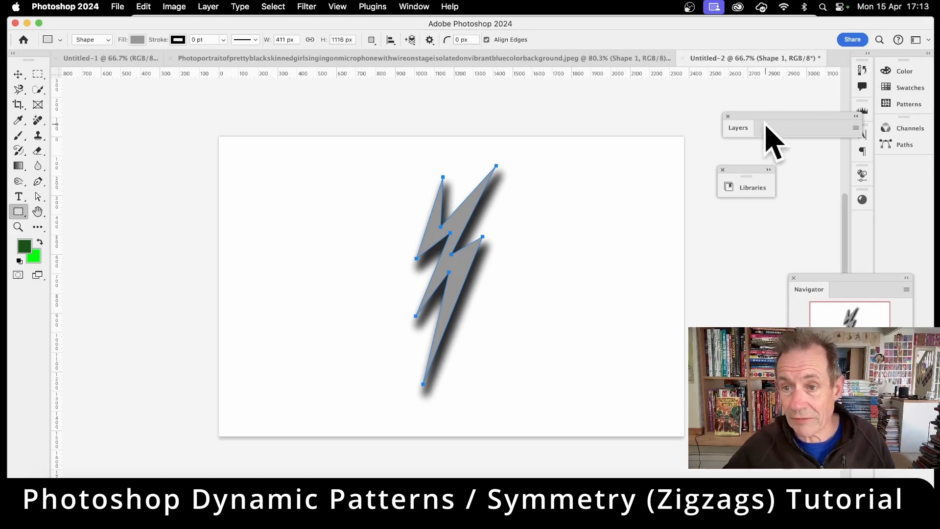
Hide the Background layer and make a rectangular marquee selection around the whole lightning bolt and its shadow
click(737, 130)
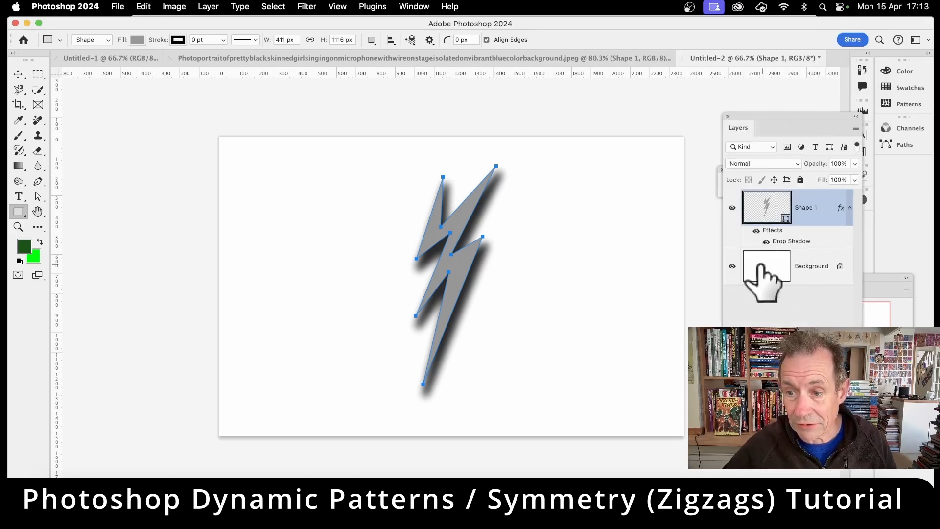
click(732, 266)
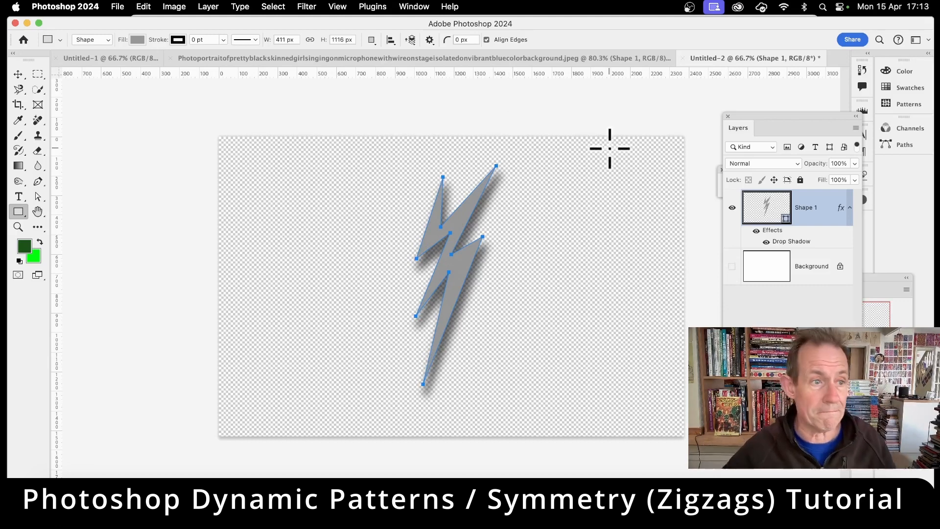
click(38, 75)
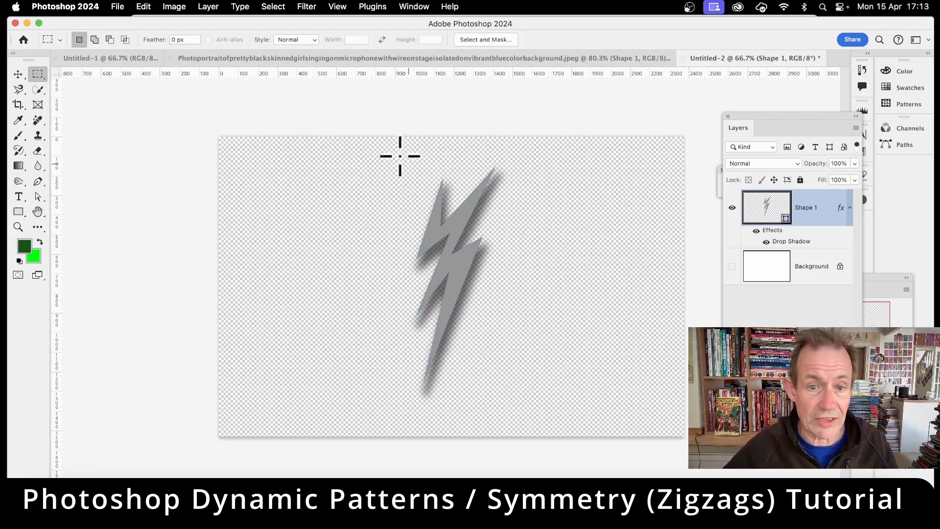
right_click(47, 76)
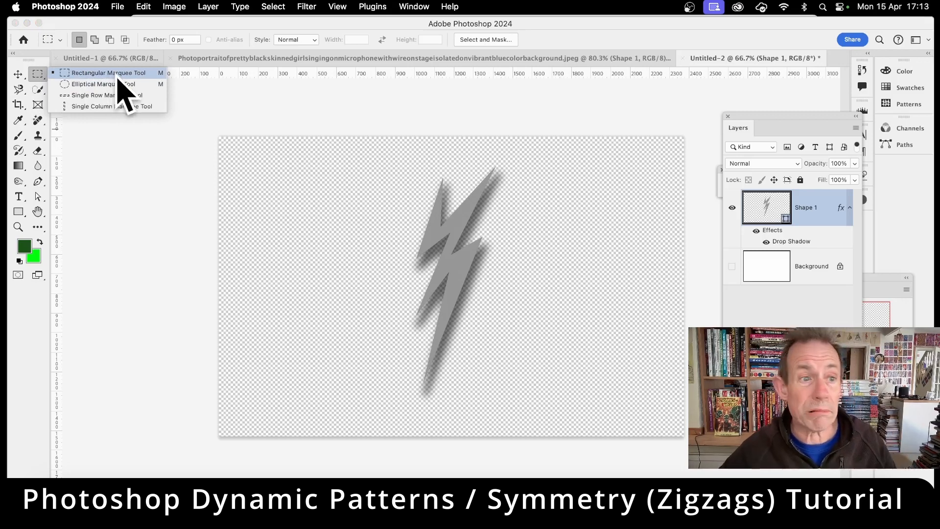
click(120, 74)
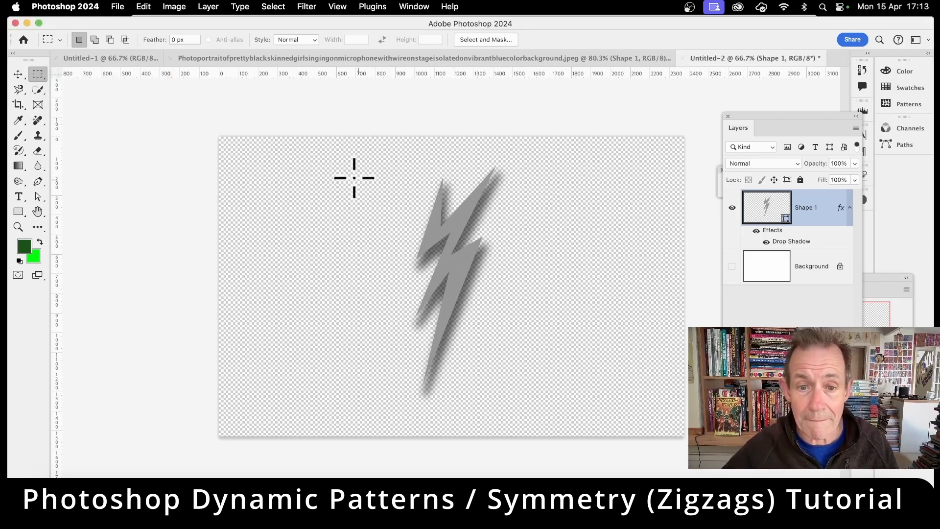
drag(390, 150, 511, 406)
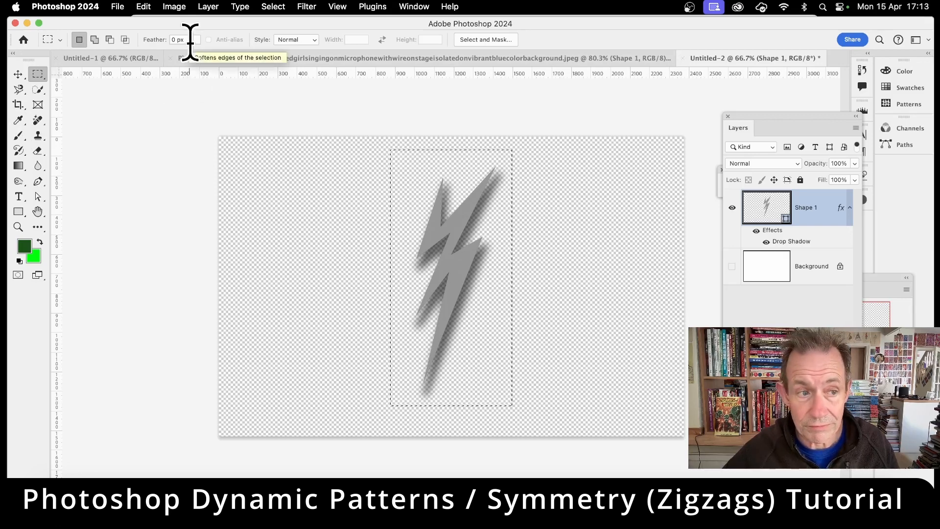
Define the selected lightning-bolt area as a new pattern, keeping the suggested name
click(145, 6)
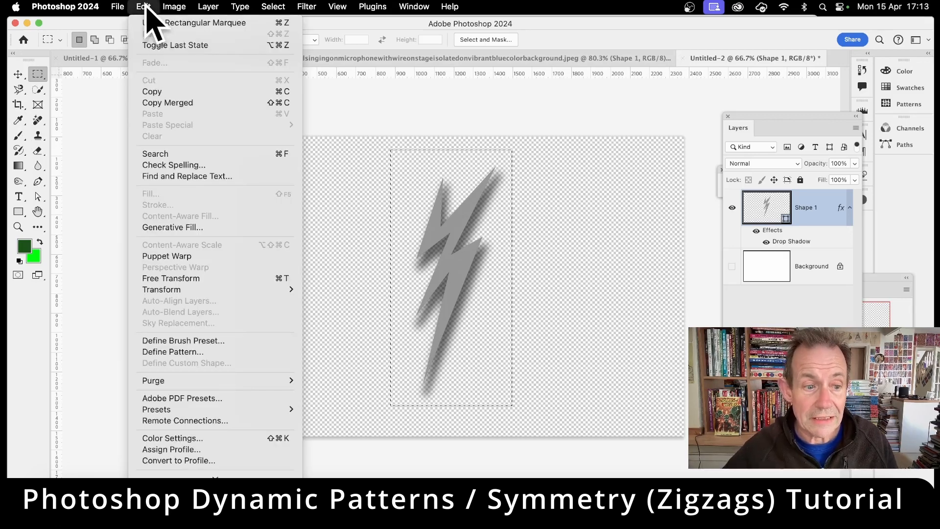
click(230, 352)
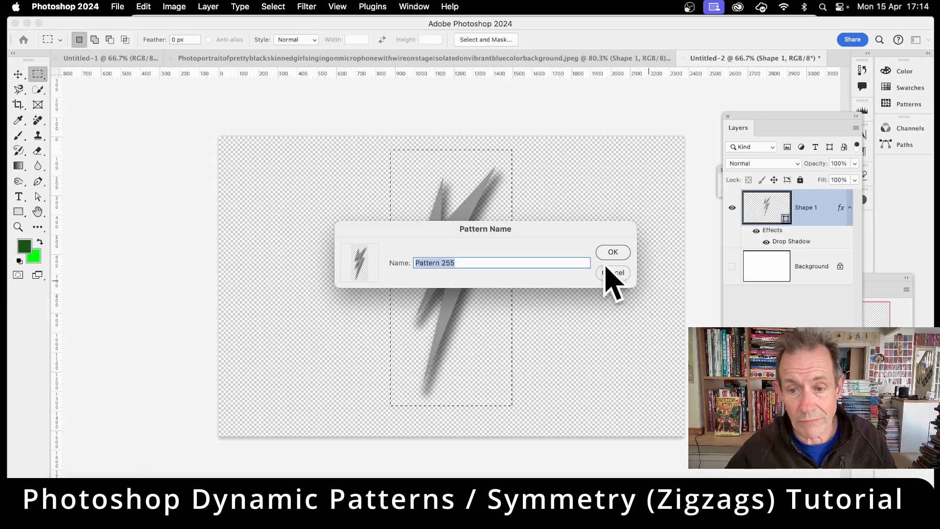
click(613, 253)
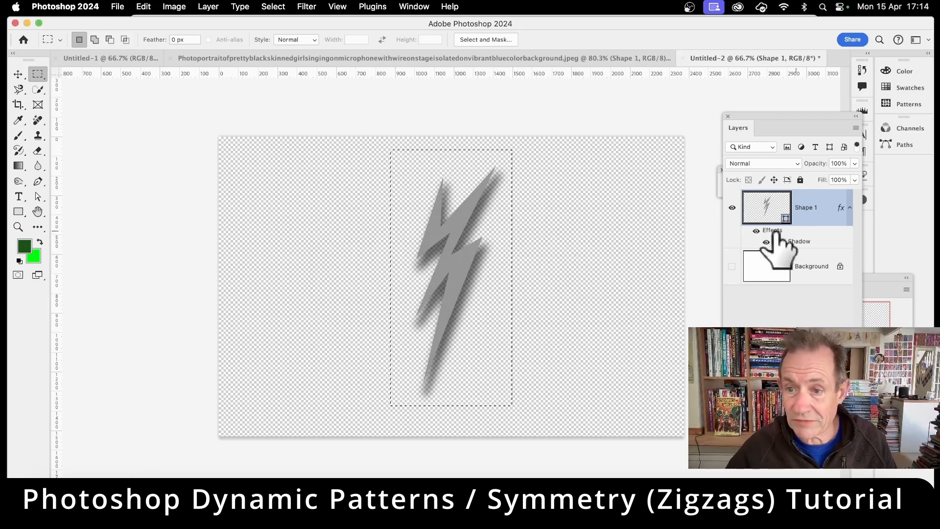
Hide the Shape 1 layer and clear the marquee selection, leaving the Background layer as the active layer
click(732, 208)
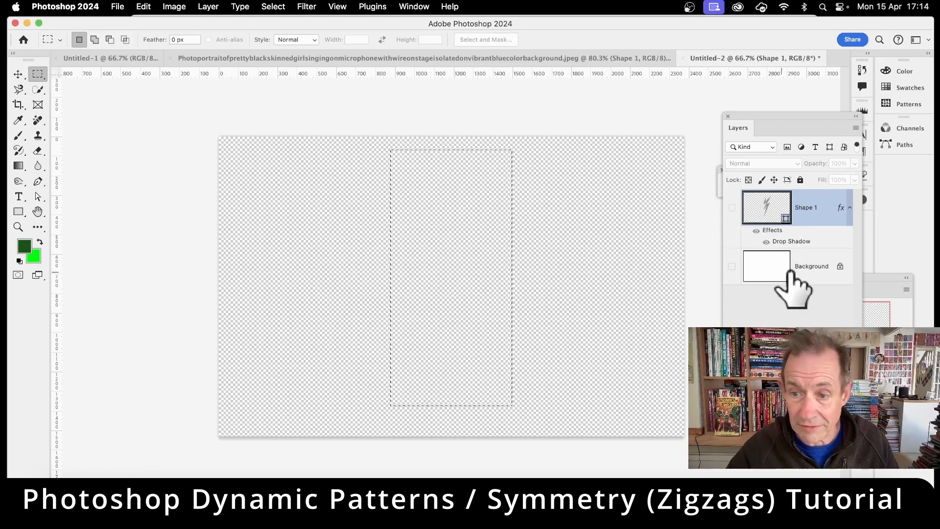
click(273, 6)
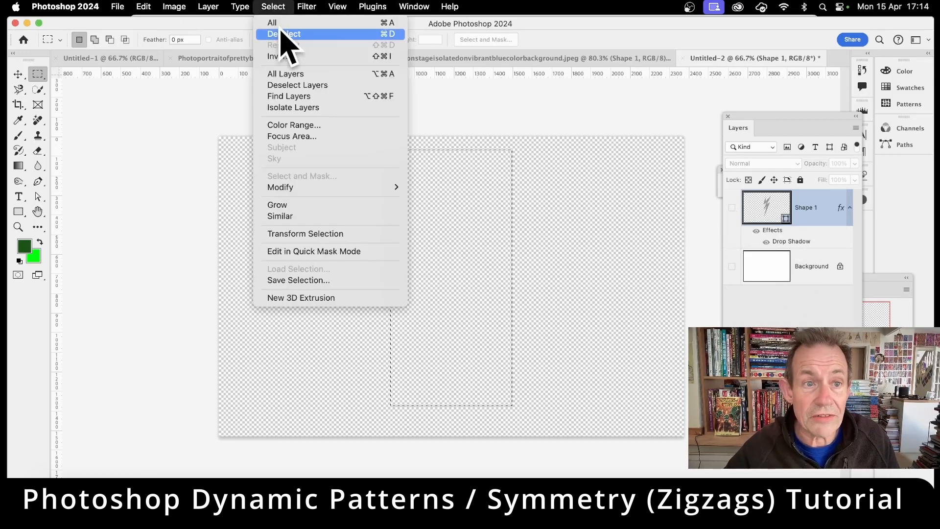
click(284, 34)
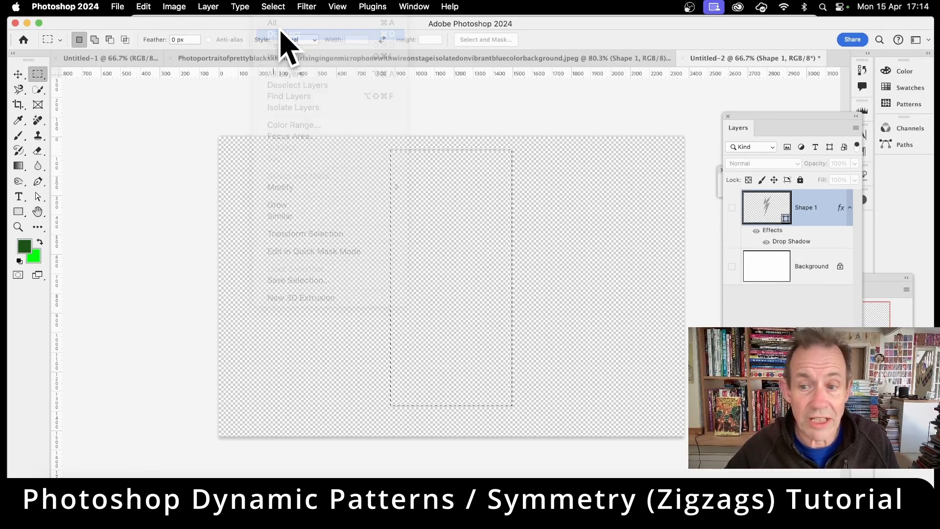
click(775, 269)
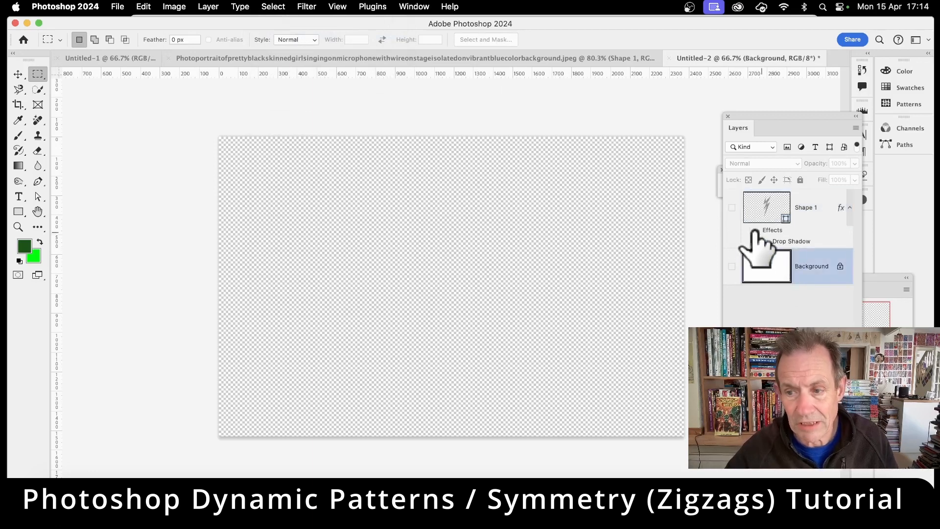
Show the Background layer again and move the Layers panel clear of the canvas
click(732, 266)
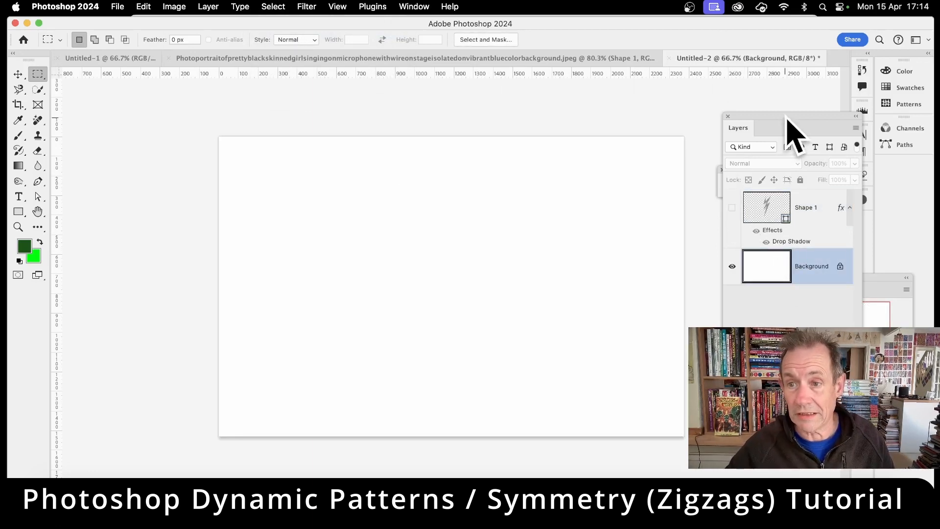
drag(784, 120, 131, 124)
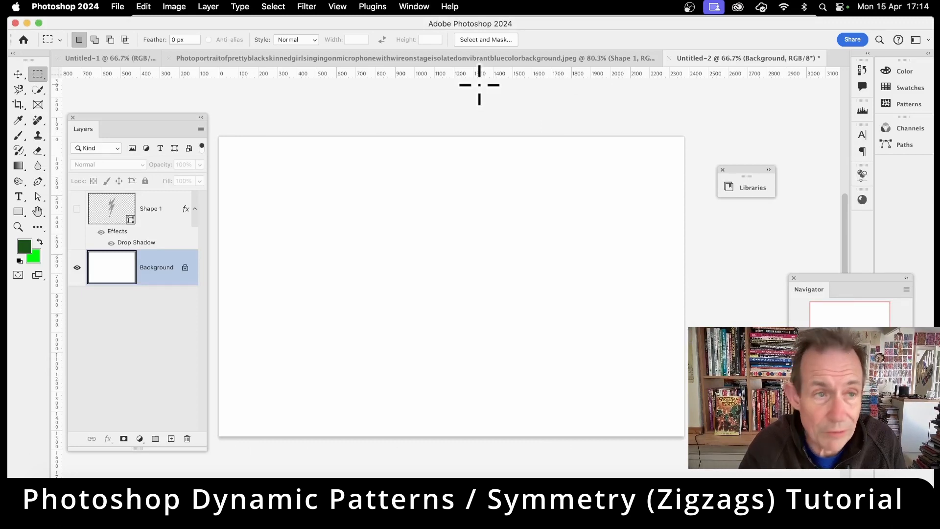
Start a pattern fill of the Background layer, choosing the newly defined lightning bolt with drop shadow as the custom pattern
click(146, 7)
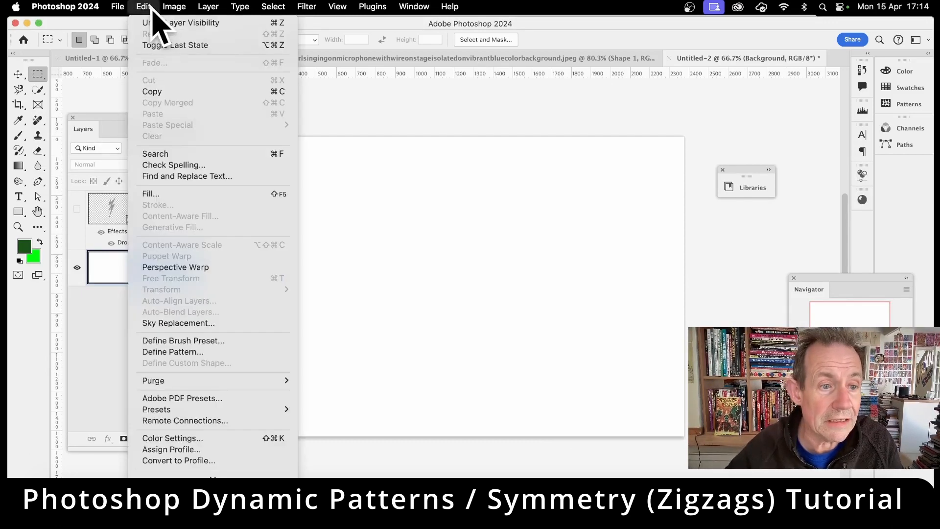
click(156, 196)
click(290, 164)
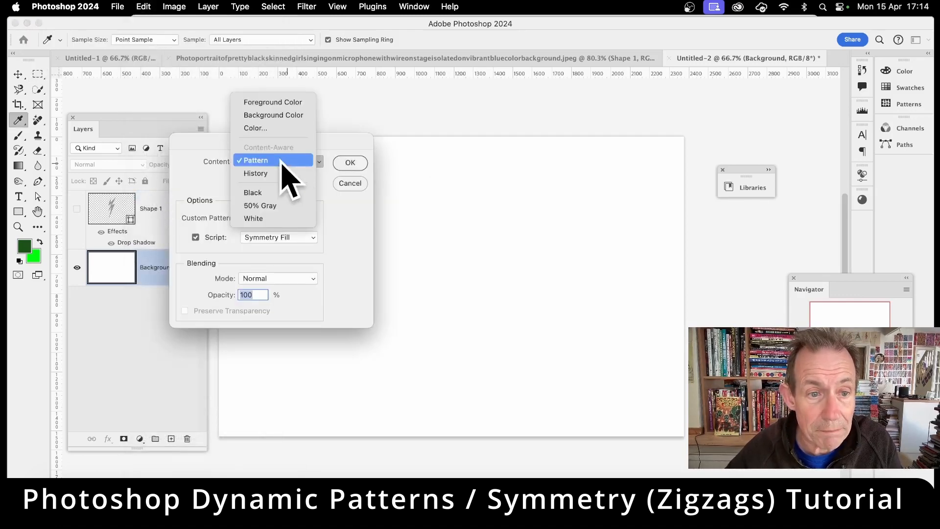
click(283, 161)
click(260, 218)
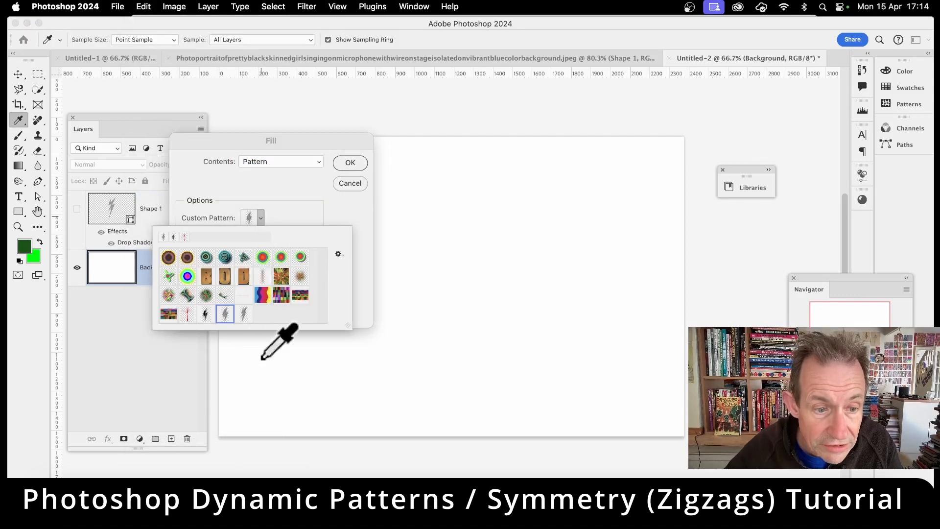
click(243, 313)
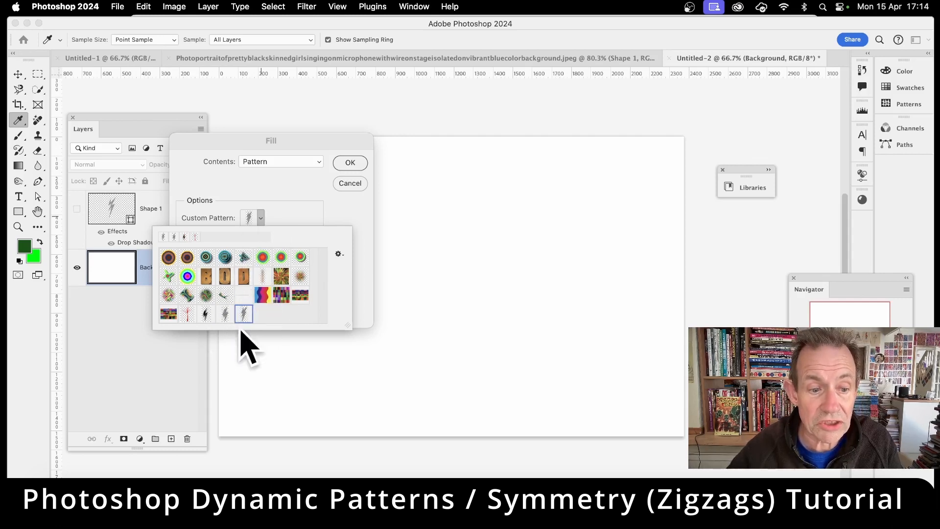
click(333, 216)
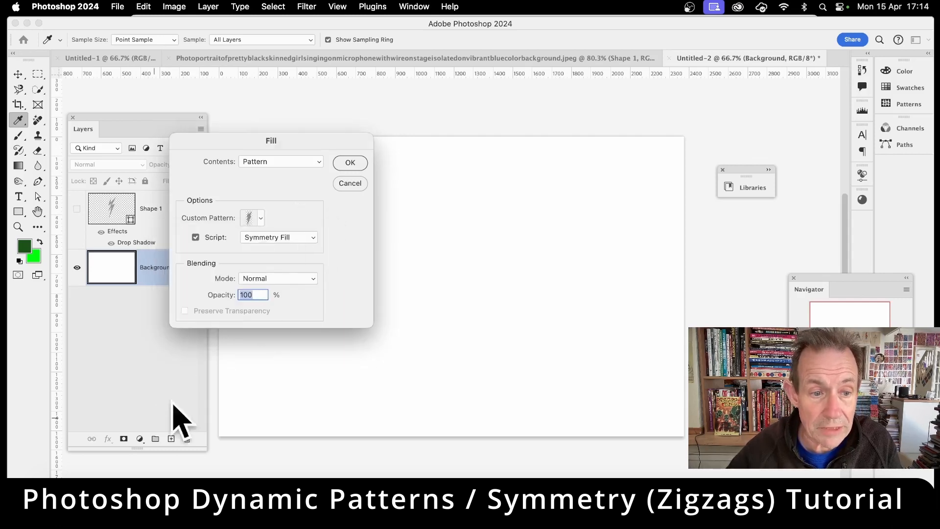
Keep the fill scripted with Symmetry Fill in Normal mode at 100% opacity, and proceed to the symmetry settings
click(198, 238)
click(196, 238)
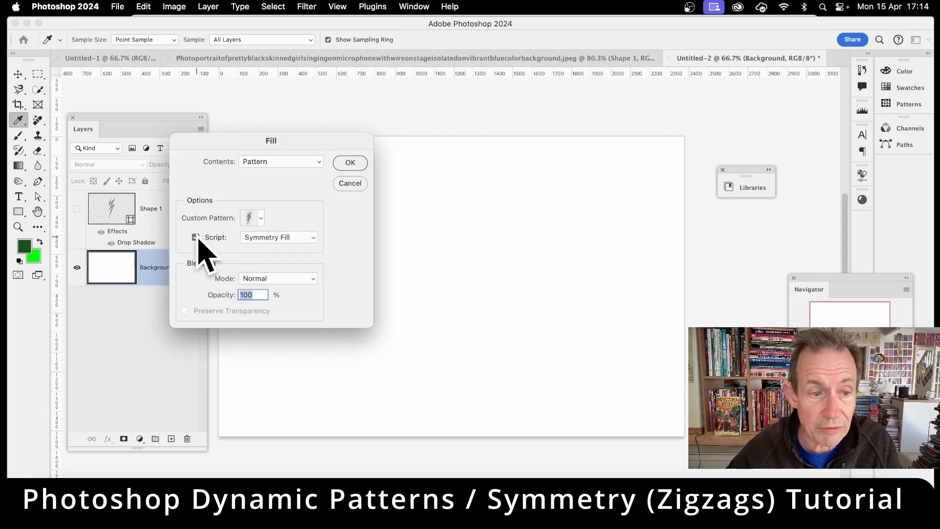
click(280, 240)
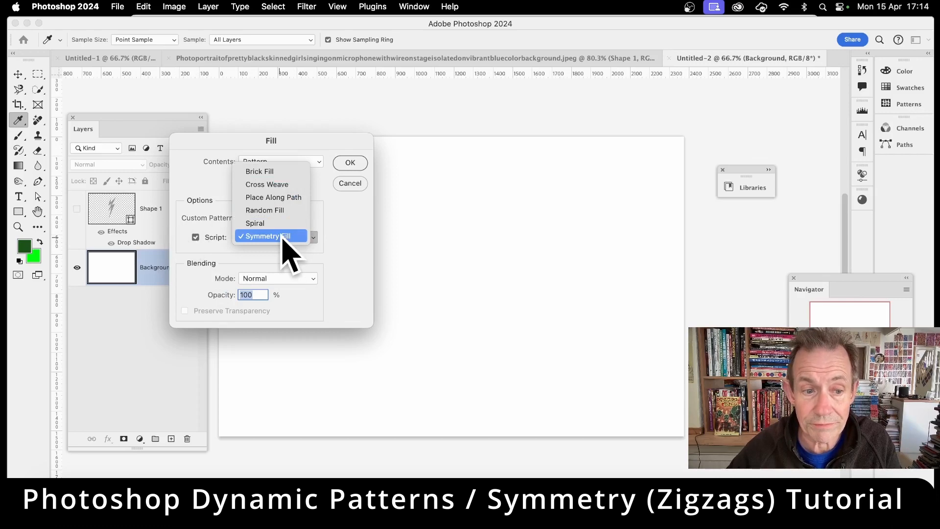
click(283, 237)
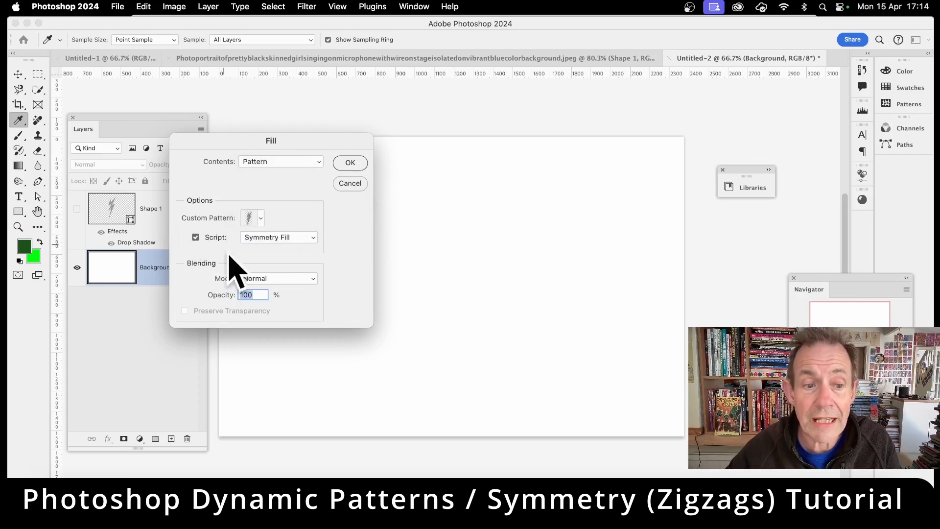
click(350, 163)
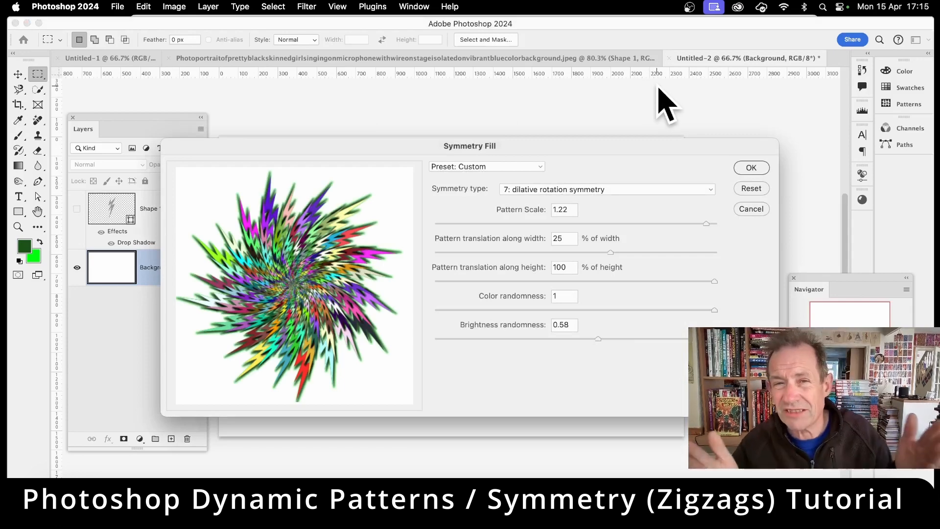
Keep the symmetry type as 7: dilative rotation symmetry and set the pattern scale to 1.25
click(552, 191)
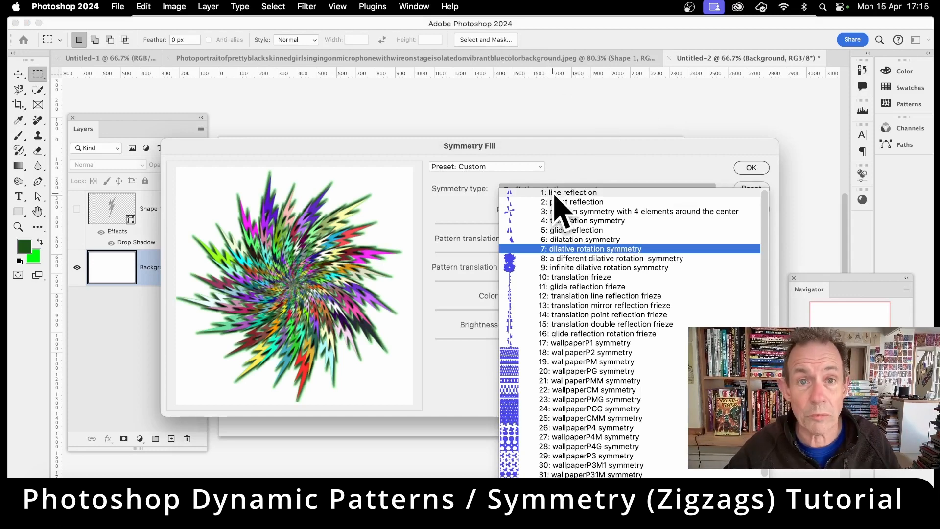
click(570, 251)
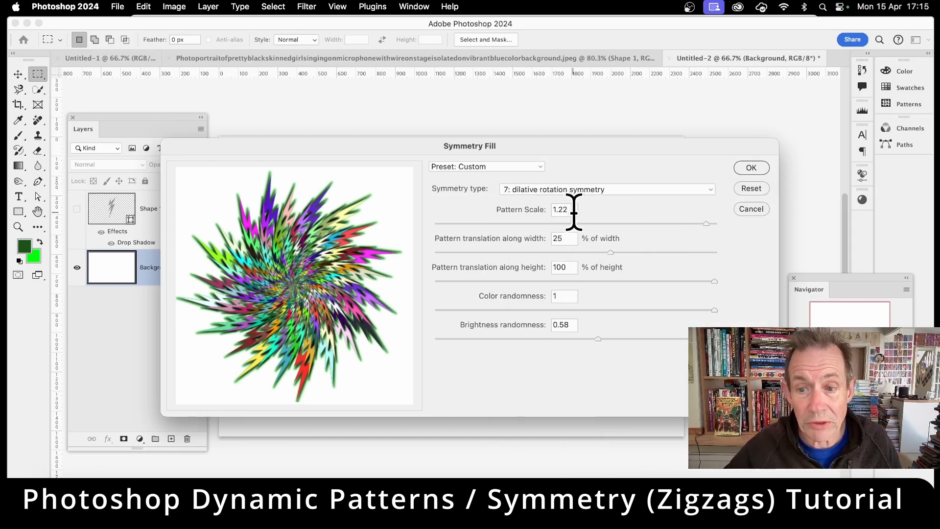
drag(706, 224, 727, 224)
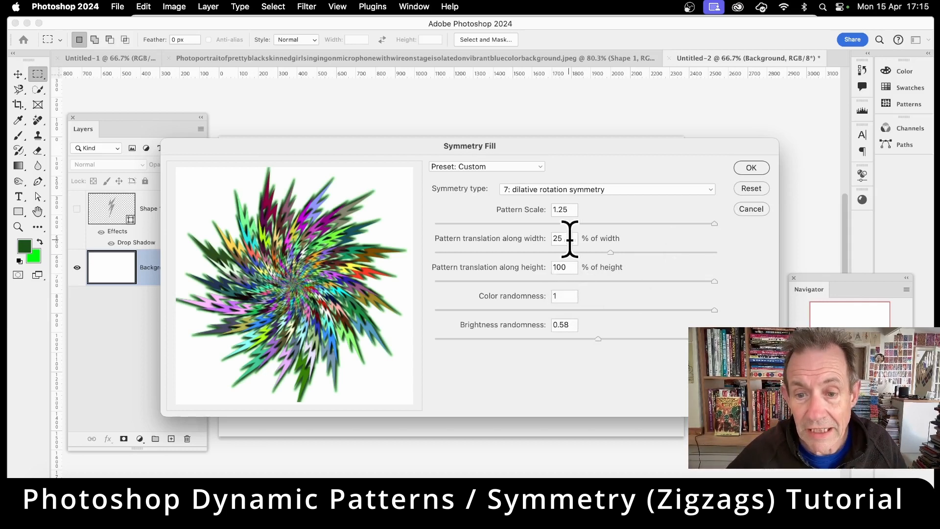
Set the pattern translation along width to 19% and the brightness randomness to 0, and apply the symmetry fill
click(630, 253)
drag(638, 253, 607, 253)
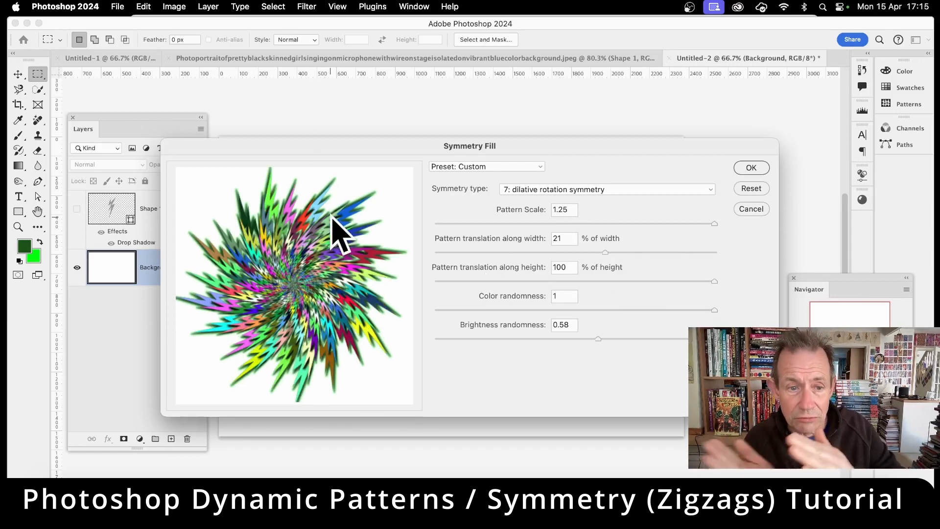
drag(605, 252, 700, 251)
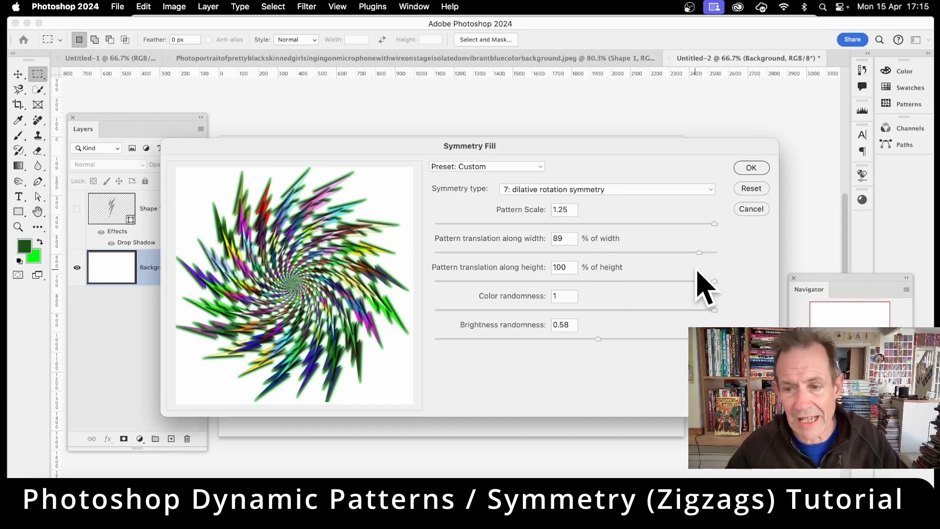
drag(699, 252, 610, 252)
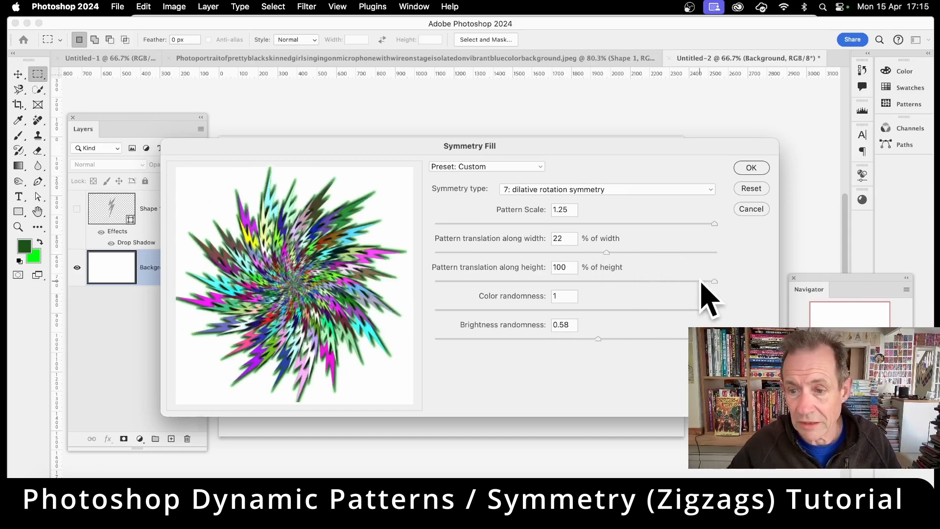
mouse_move(606, 252)
mouse_down()
mouse_move(583, 253)
mouse_move(619, 253)
mouse_move(581, 253)
mouse_move(602, 253)
mouse_up()
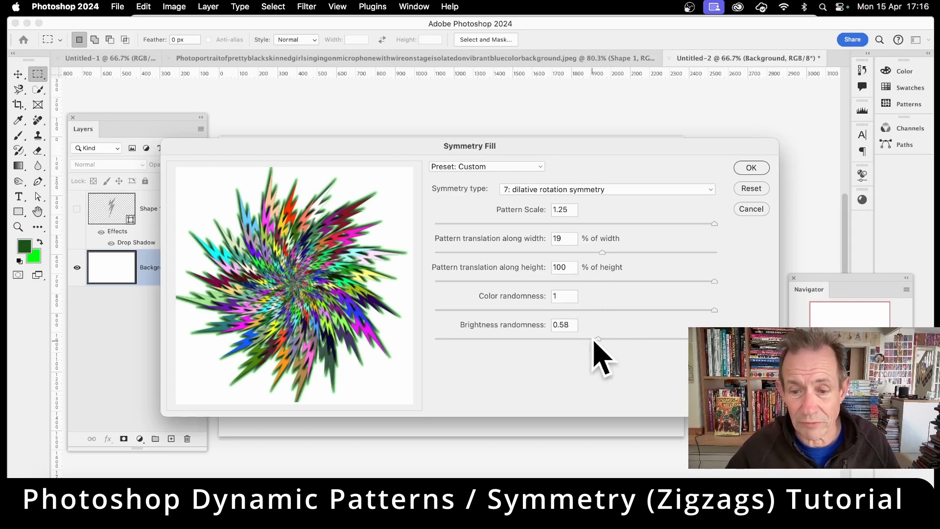
drag(598, 338, 433, 338)
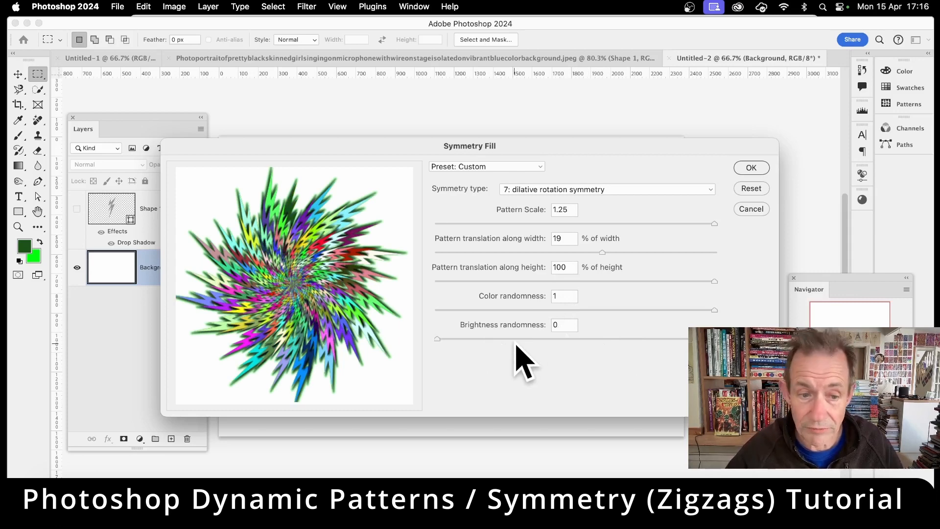
click(752, 167)
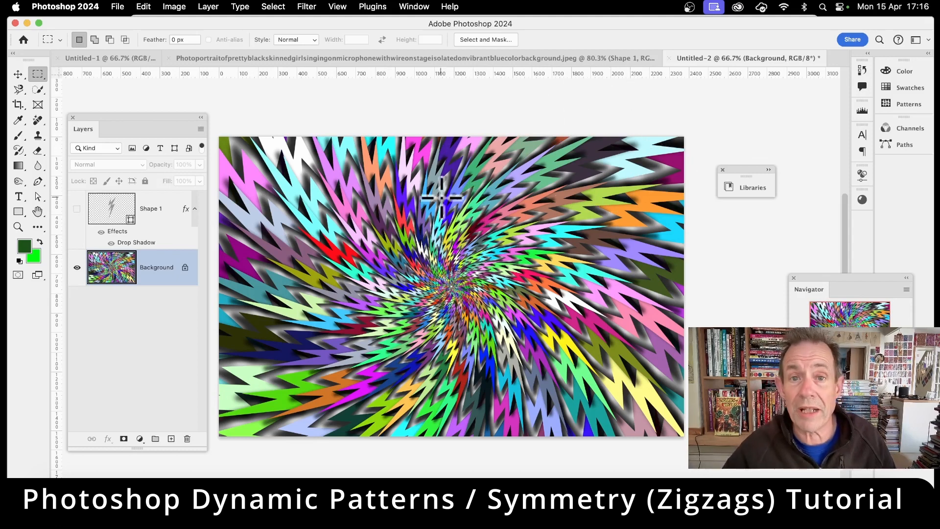
Fill the Background layer again with the same scripted lightning-bolt pattern, using a 21% translation along width
click(144, 7)
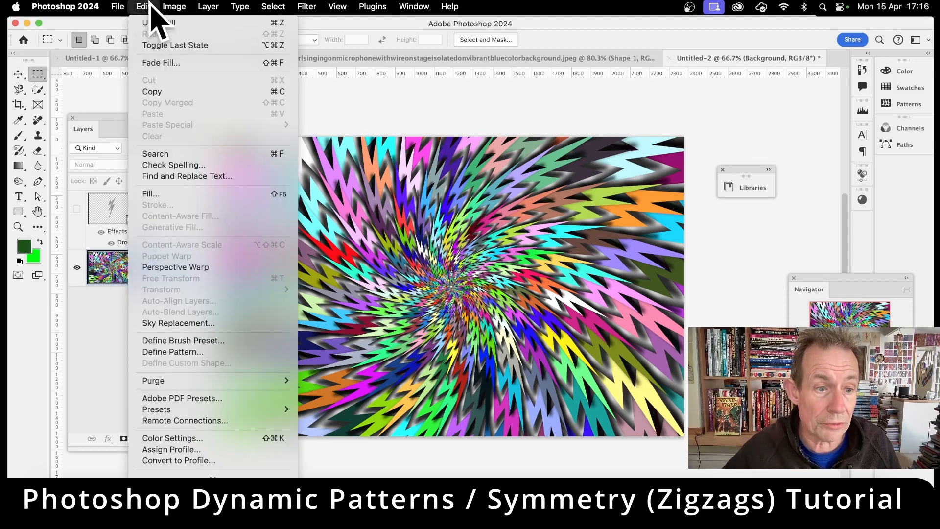
click(169, 193)
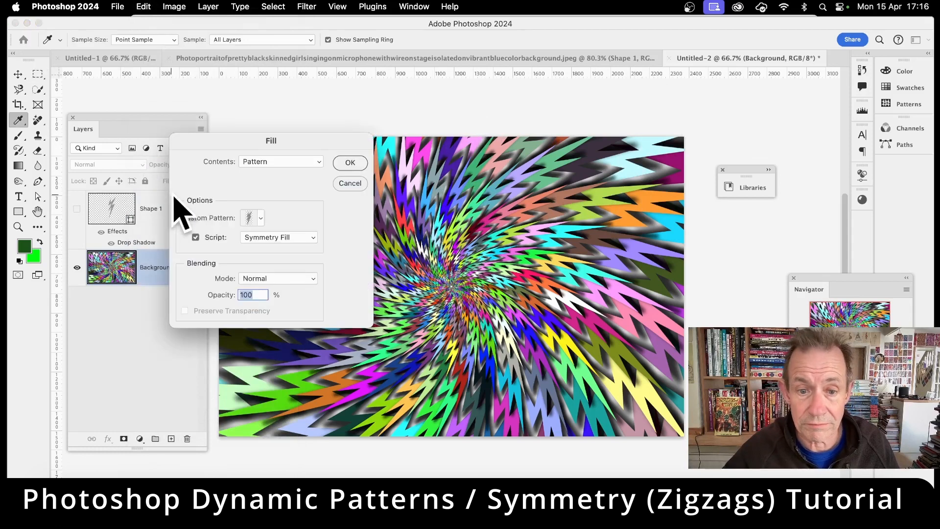
click(350, 162)
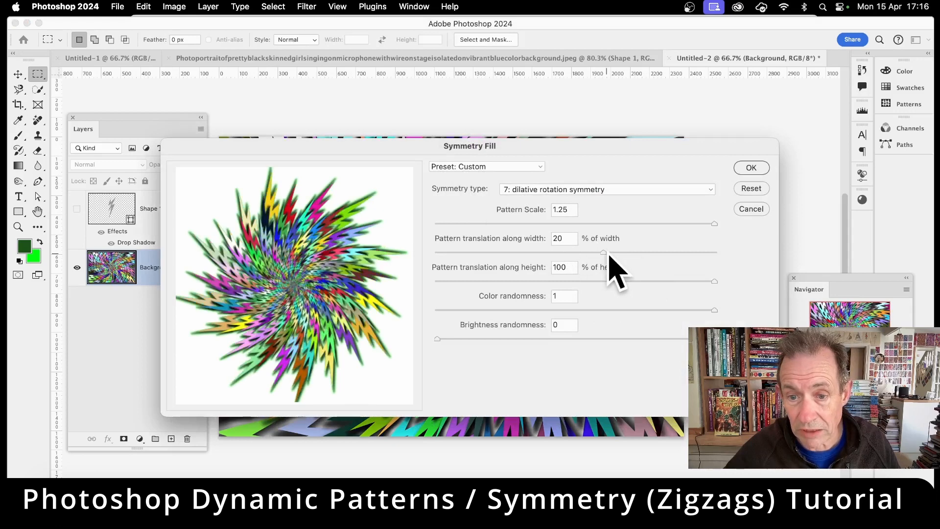
click(742, 168)
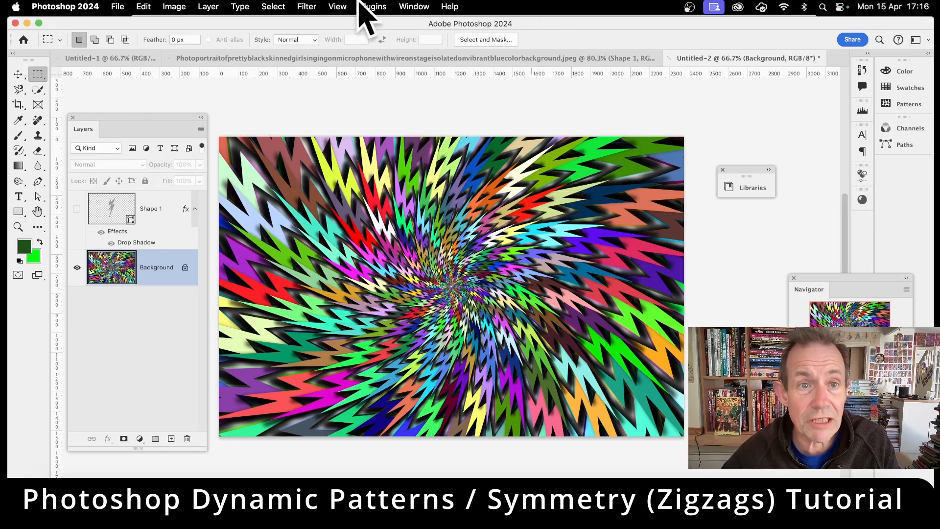
Apply Liquify to the Background layer, warping the zigzags with large Forward Warp strokes and pulling the swirl's centre toward the image's upper-left area
click(307, 7)
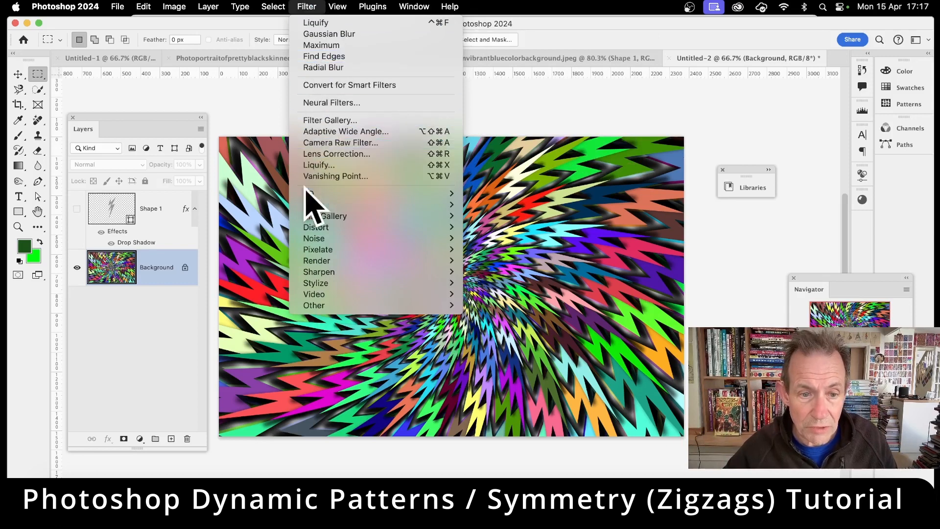
mouse_move(308, 230)
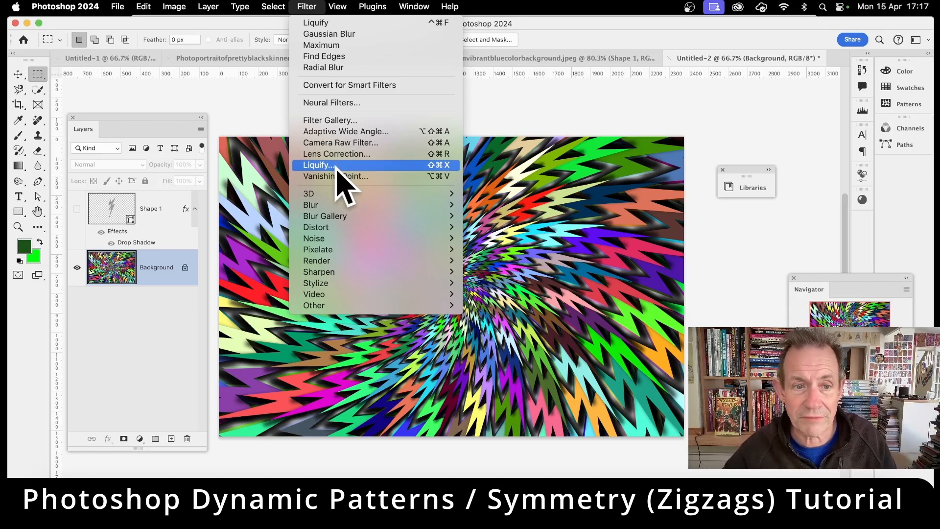
click(337, 169)
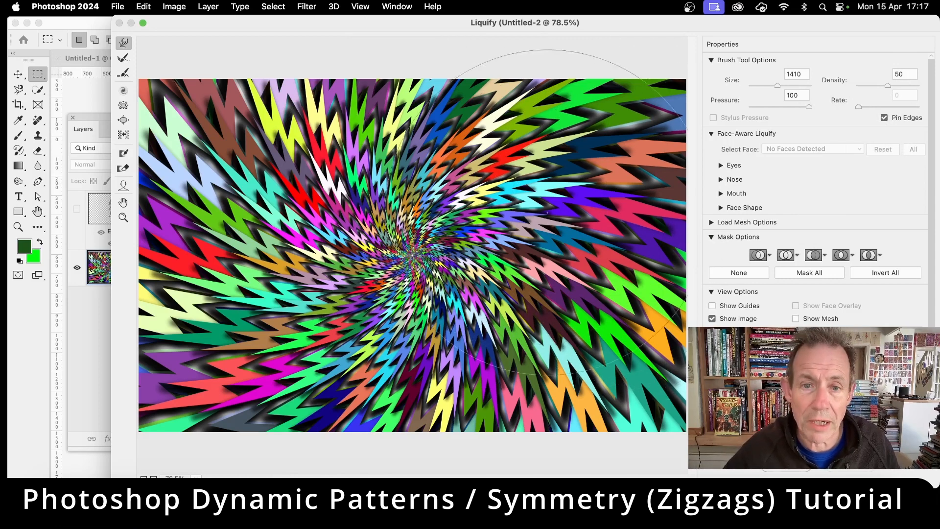
drag(580, 168, 628, 129)
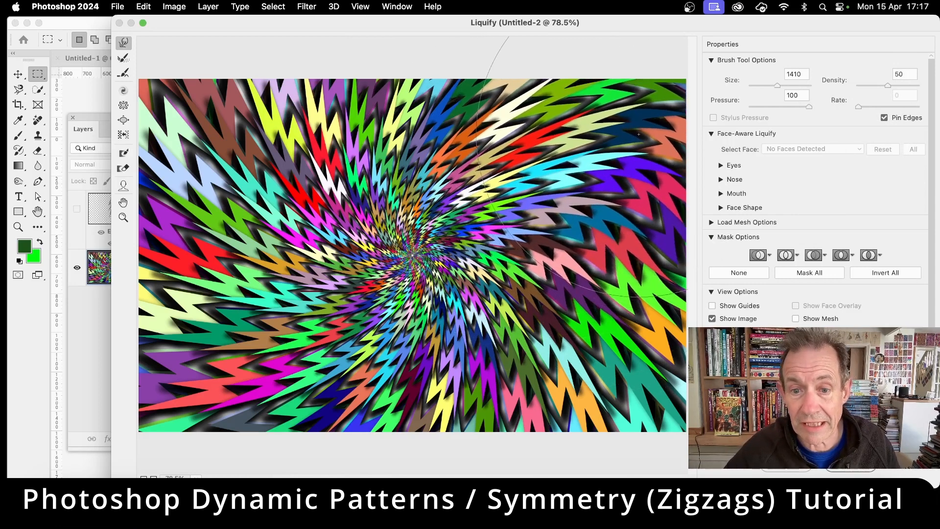
drag(512, 254, 544, 252)
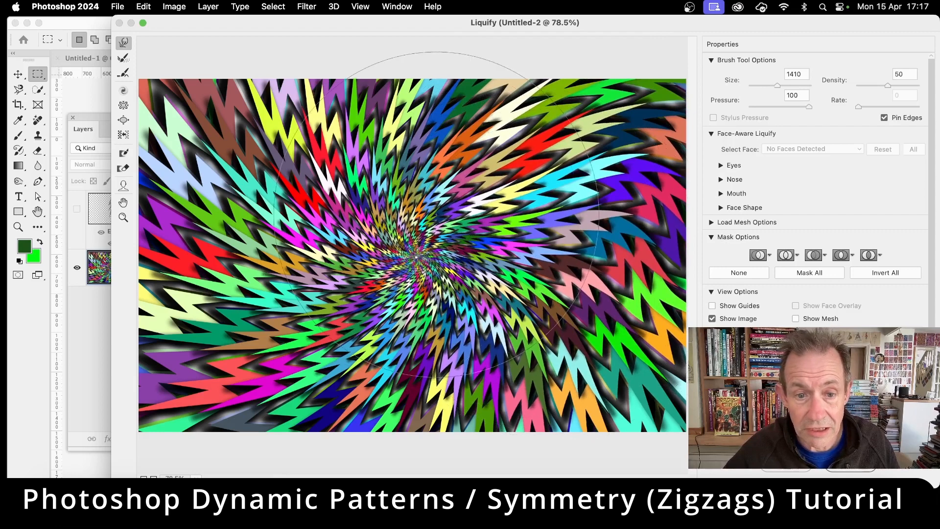
mouse_move(443, 216)
mouse_down()
mouse_move(327, 186)
mouse_move(307, 151)
mouse_move(293, 148)
mouse_up()
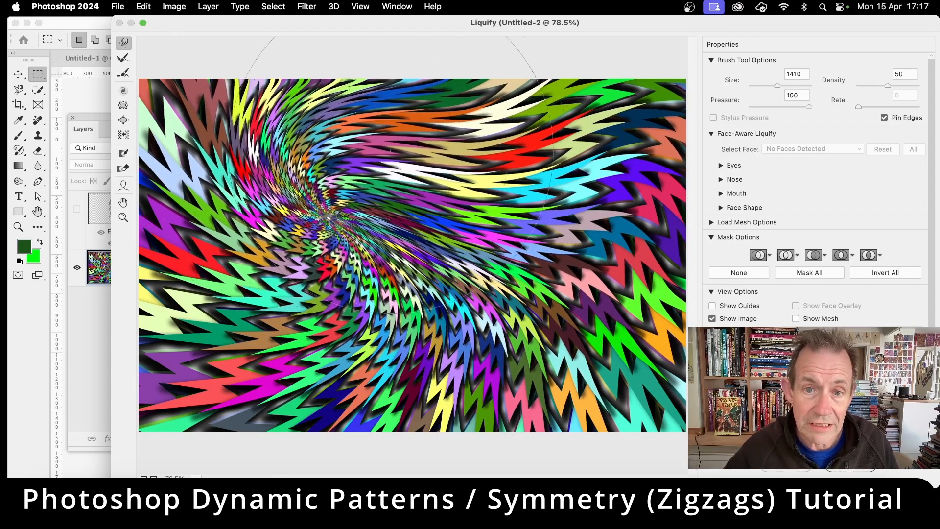
mouse_move(328, 217)
mouse_down()
mouse_move(284, 208)
mouse_move(293, 165)
mouse_up()
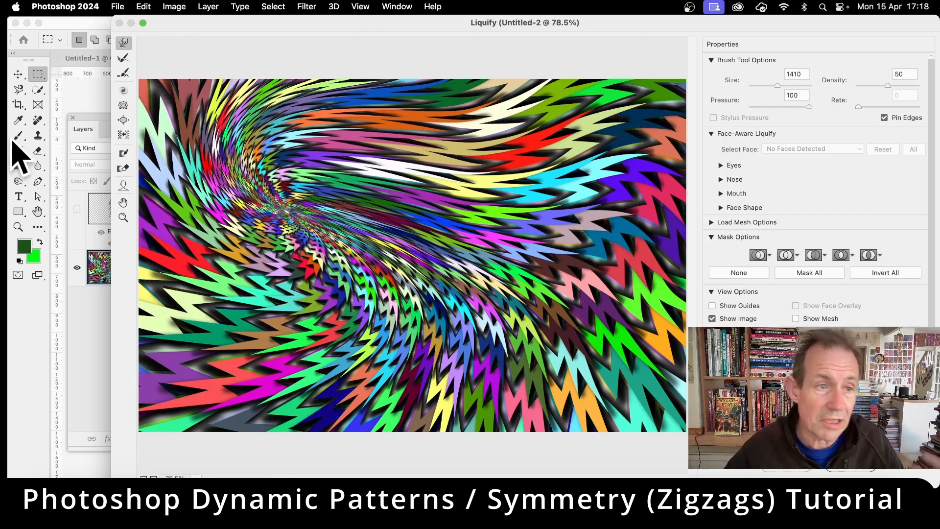
drag(273, 320, 286, 247)
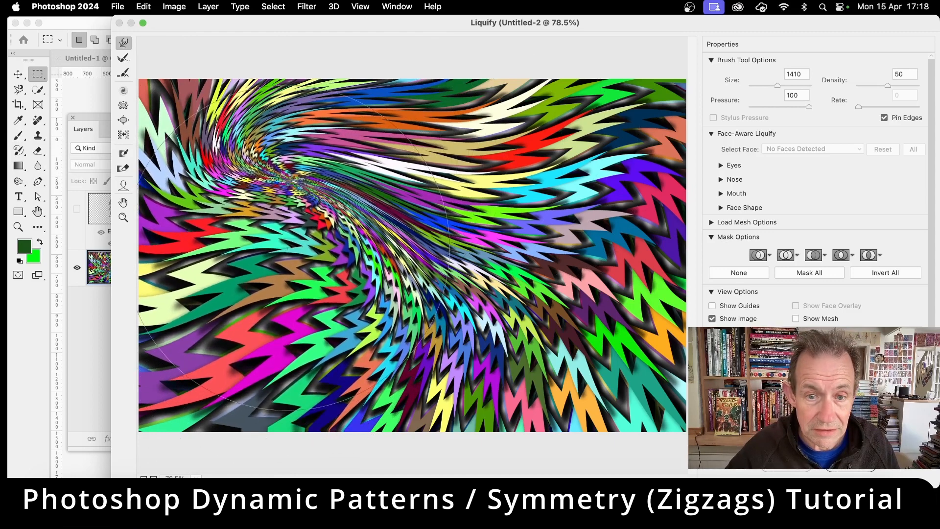
mouse_move(472, 327)
mouse_down()
mouse_move(404, 362)
mouse_move(343, 372)
mouse_up()
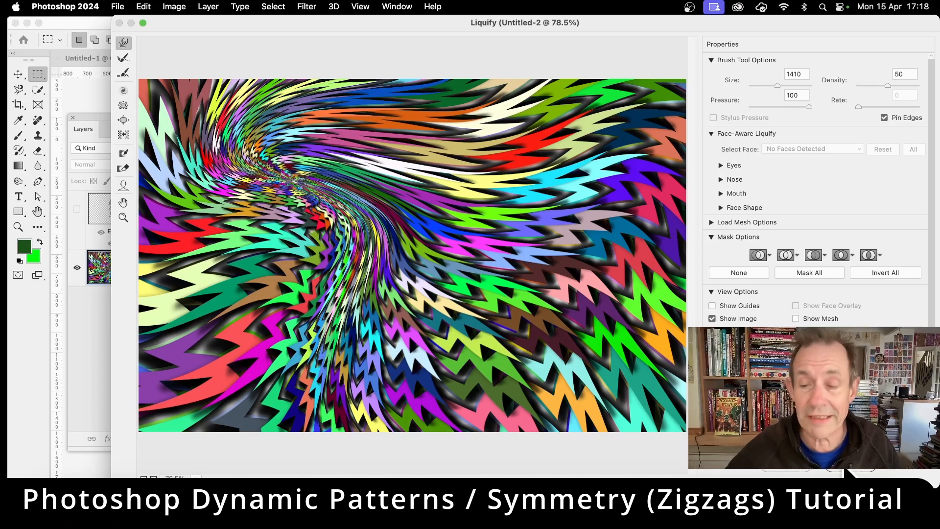
click(850, 471)
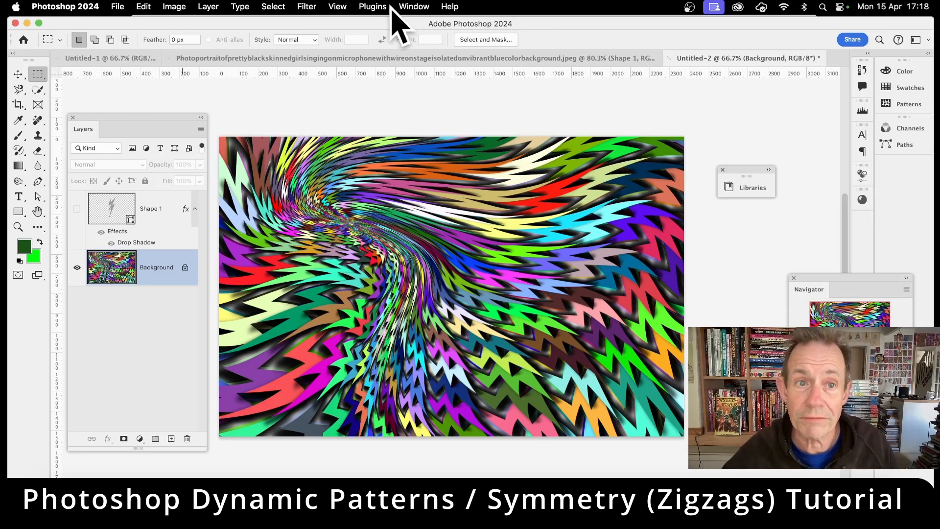
Try reapplying the last Liquify distortion to the Background layer, and undo it
click(319, 6)
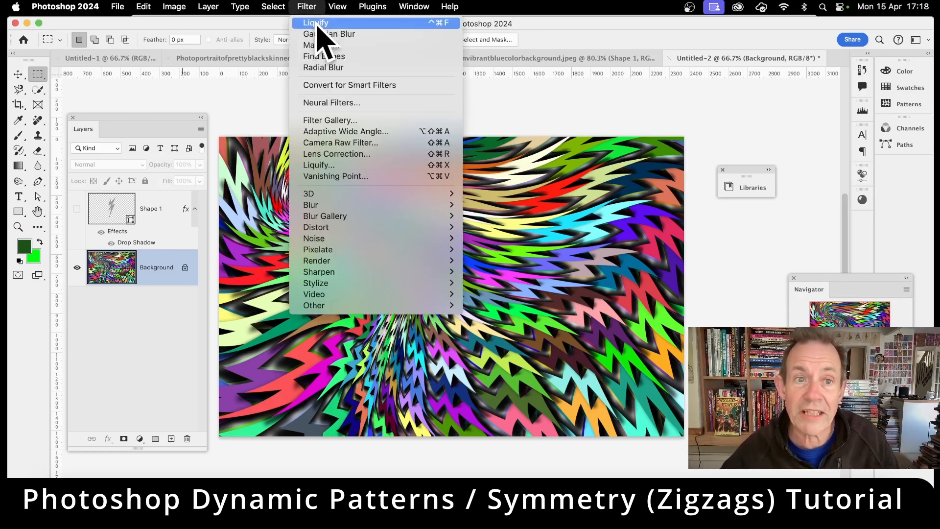
click(317, 23)
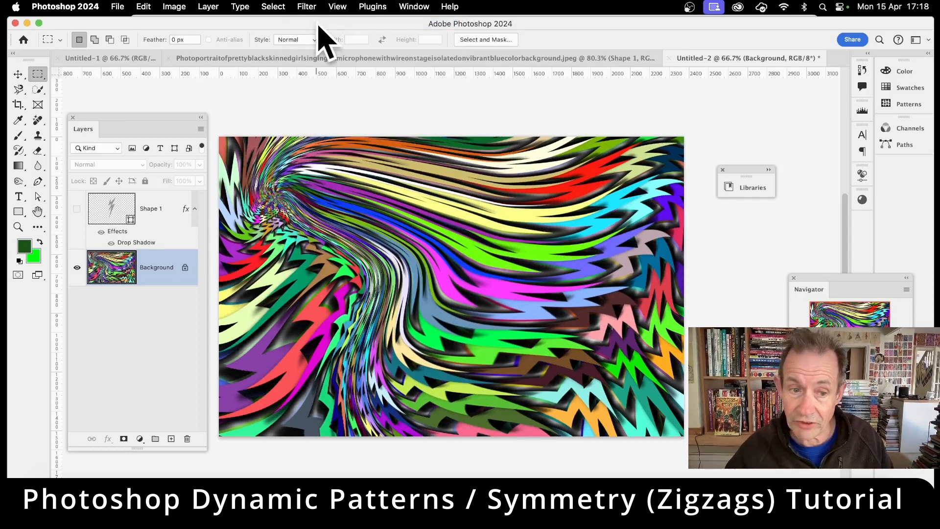
key(super+z)
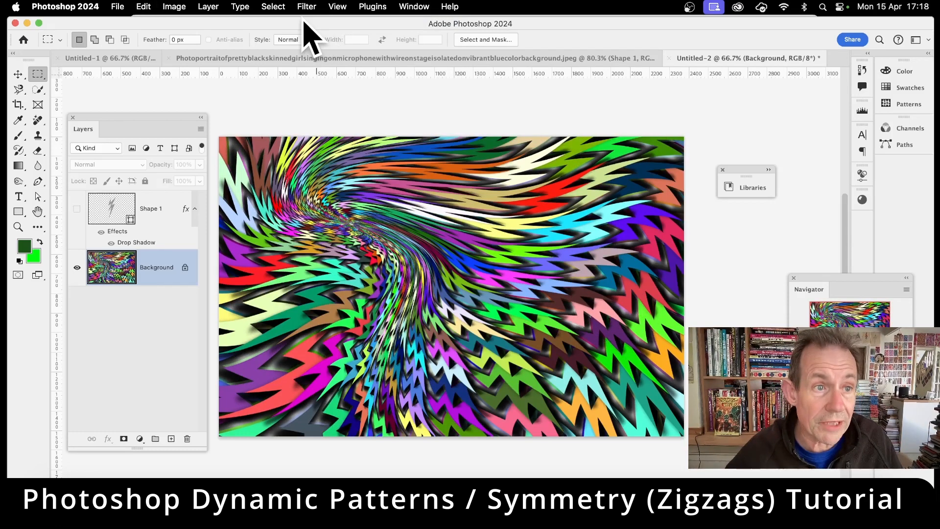
Try fading the Liquify effect with lower opacity and with the Multiply, Linear Burn and Linear Dodge (Add) modes, and cancel the fade
click(145, 6)
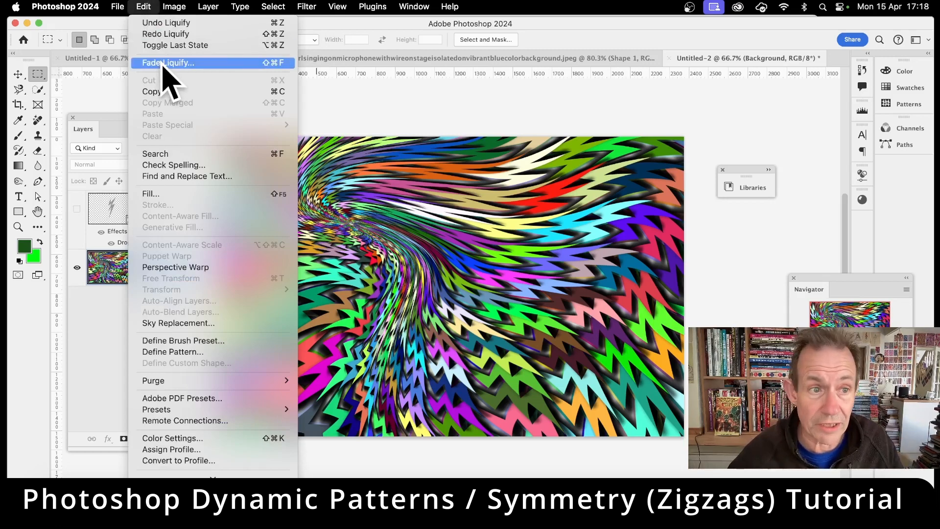
click(164, 64)
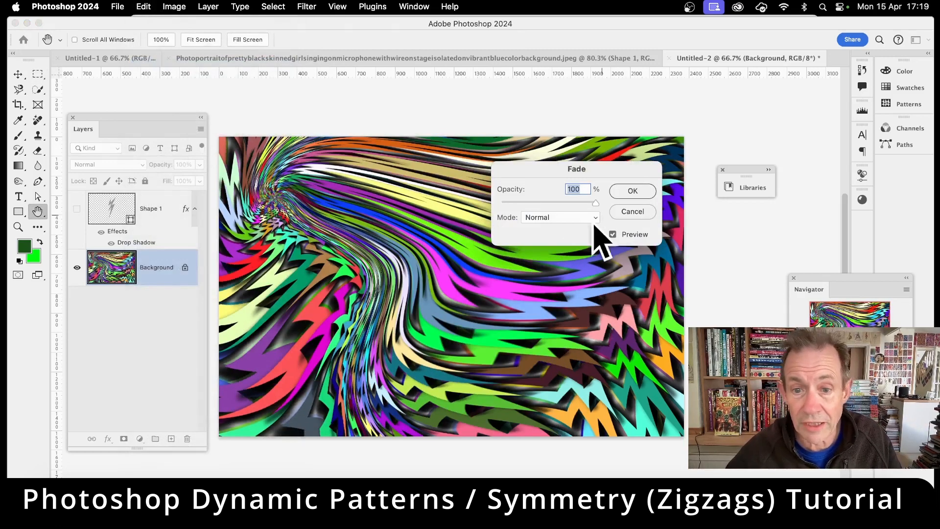
drag(594, 203, 634, 200)
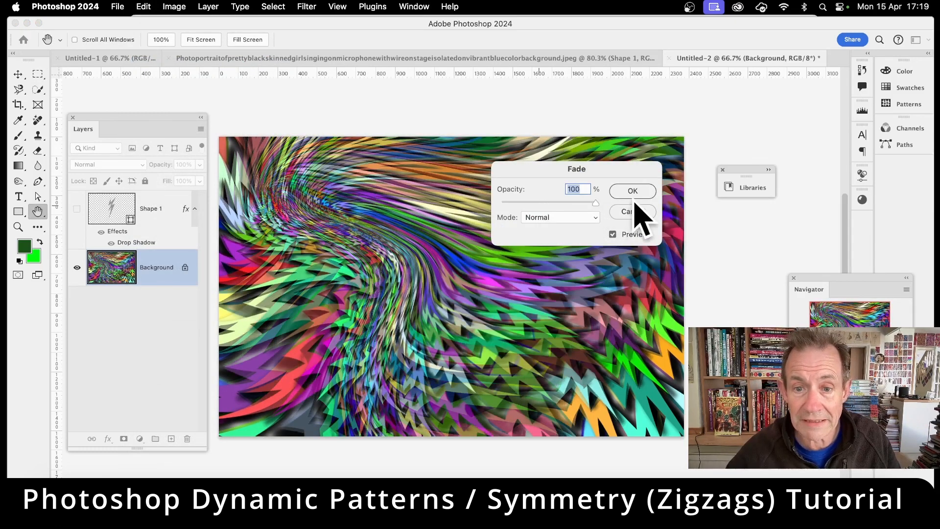
click(572, 217)
click(566, 262)
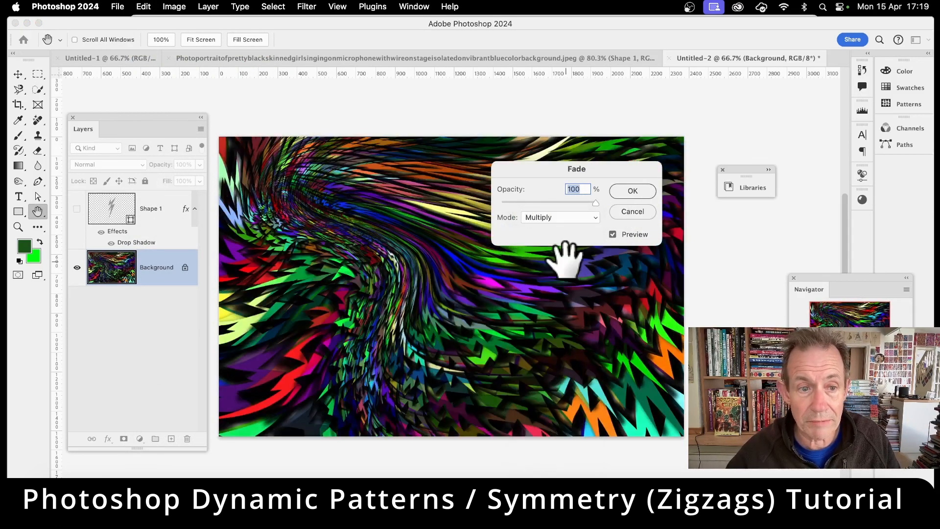
click(562, 216)
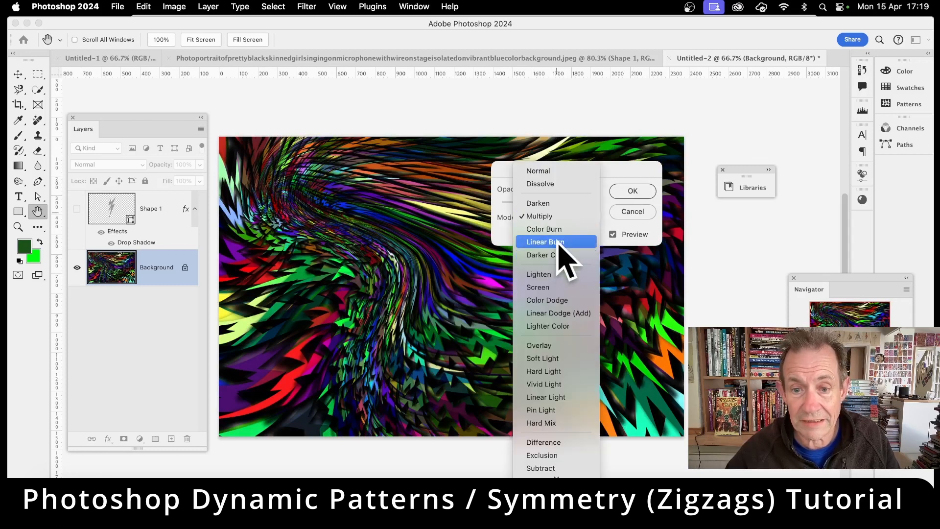
click(559, 242)
click(563, 217)
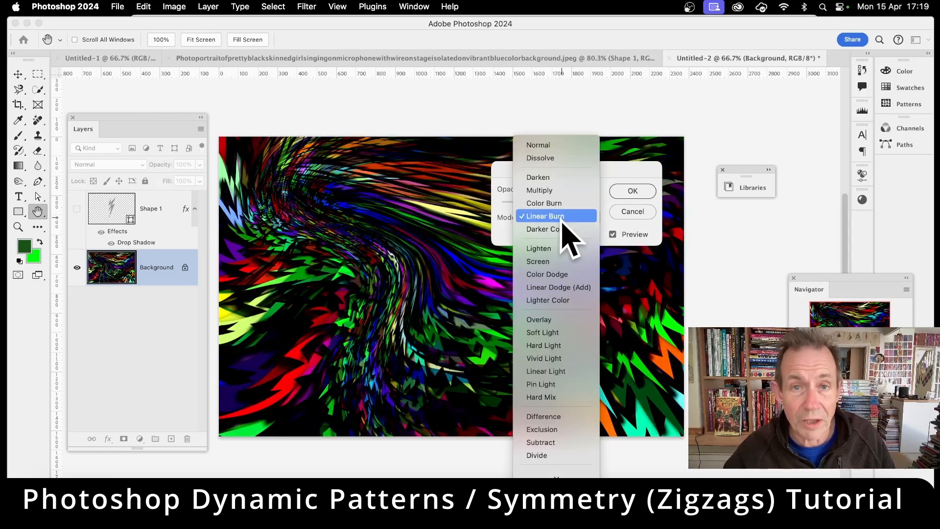
click(571, 287)
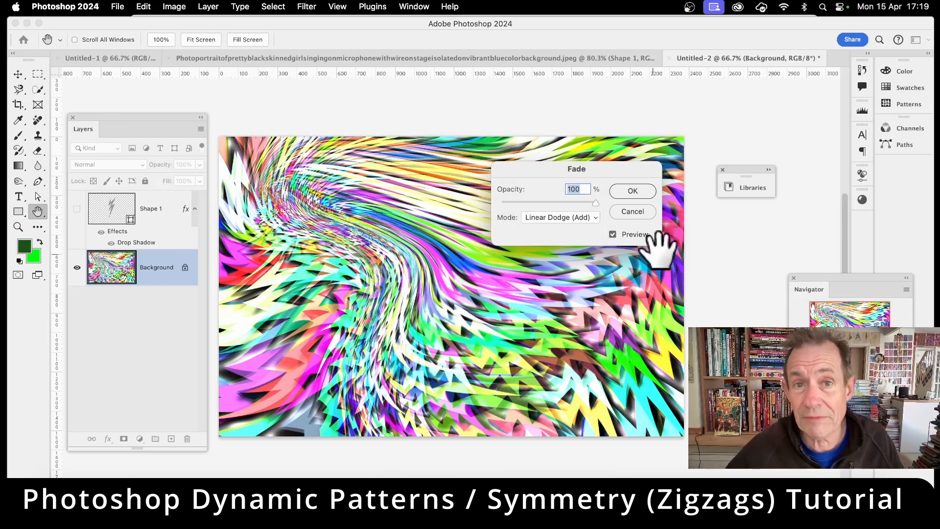
click(631, 212)
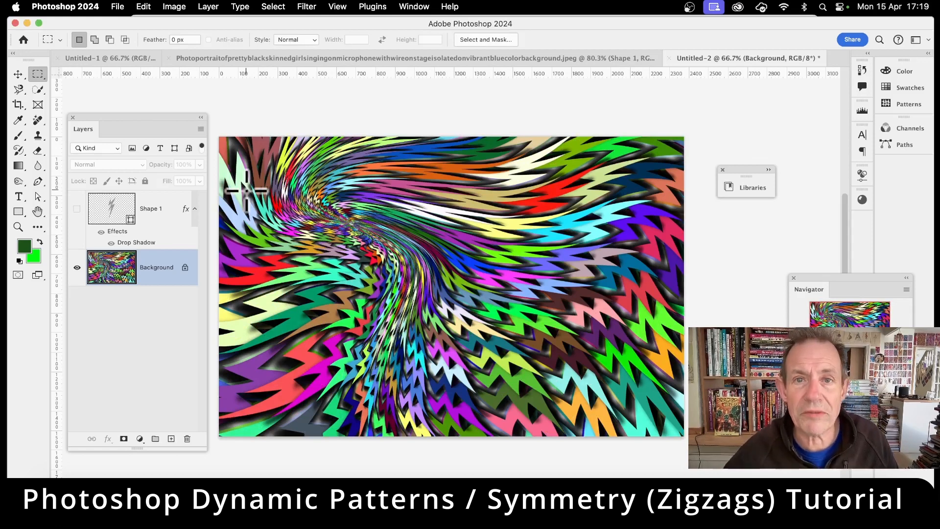
Apply the Oil Paint filter to the Background layer, keeping stylization 2.2, cleanliness 2.9, scale 7.4 and bristle detail 10.0 with lighting off
click(307, 6)
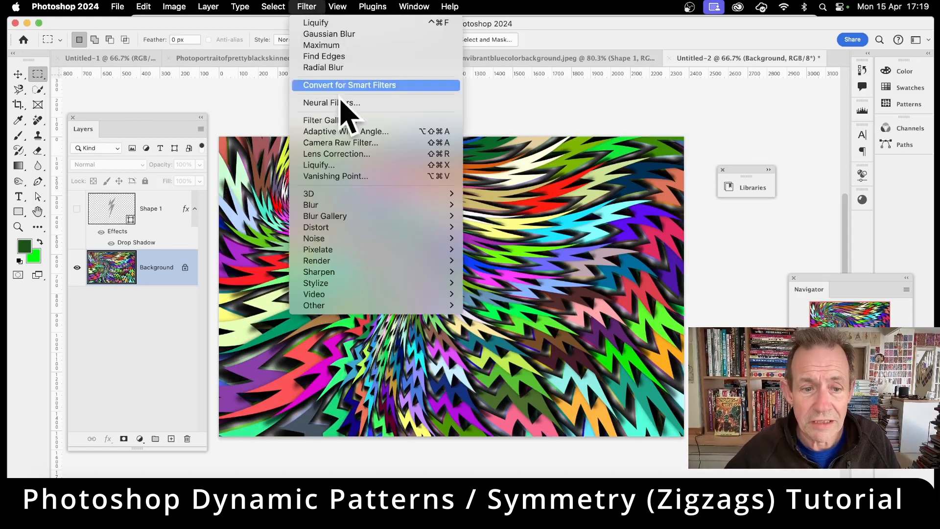
mouse_move(343, 284)
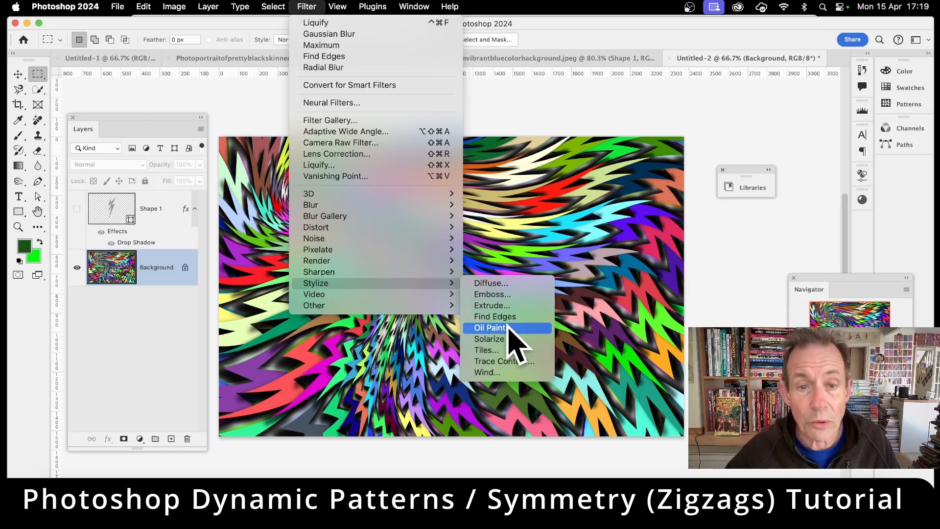
click(490, 328)
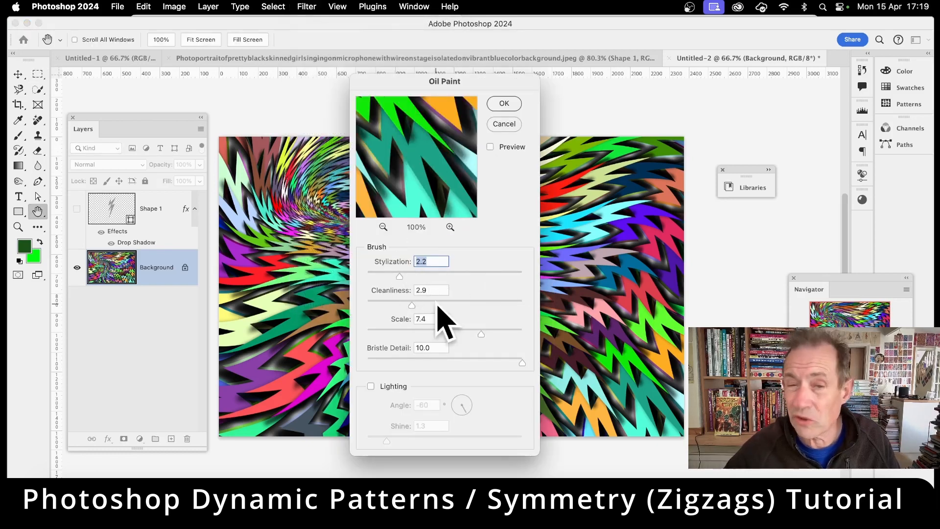
drag(549, 221, 596, 216)
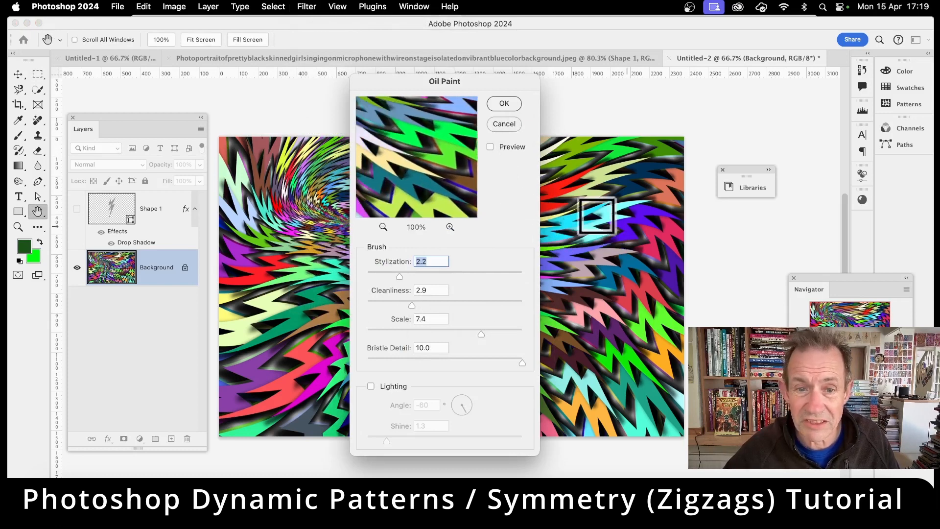
click(505, 105)
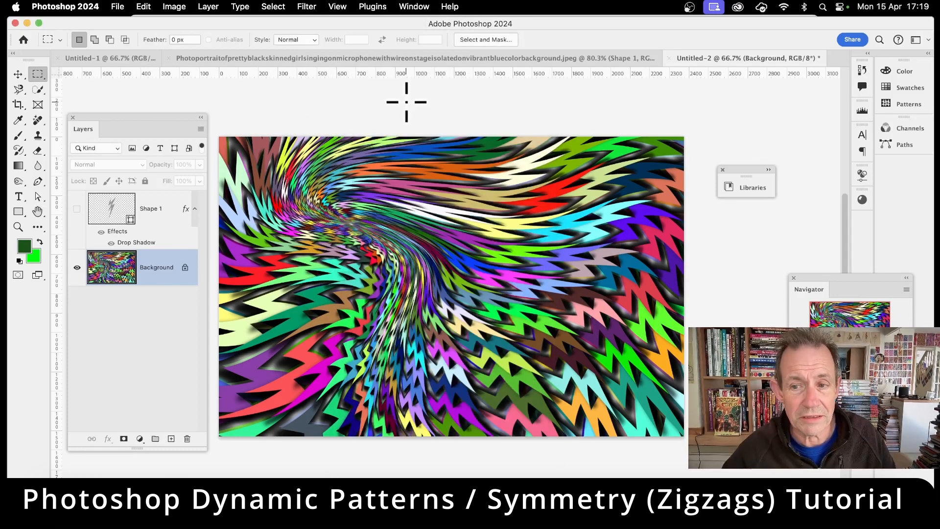
Zoom in on the swirl to about 122%, close the Layers panel and move the Navigator aside to inspect the painted zigzags
click(18, 227)
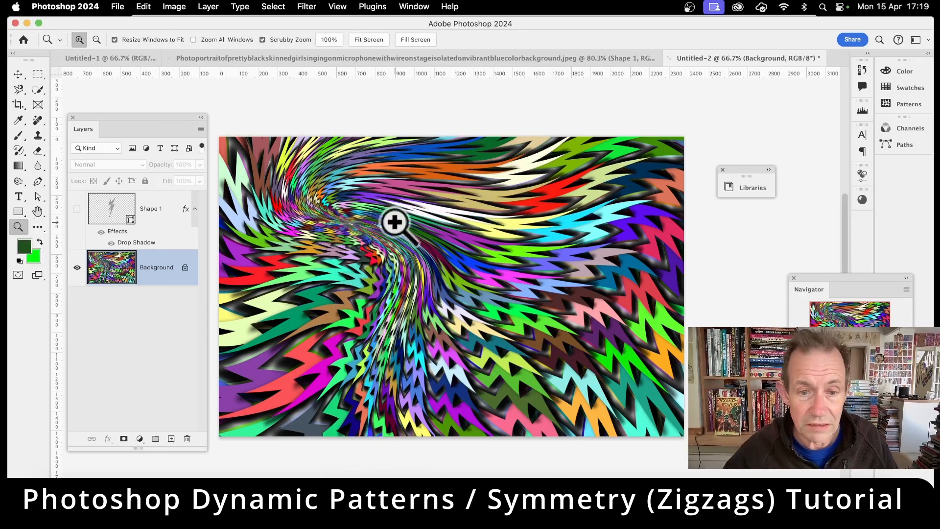
drag(395, 222, 431, 235)
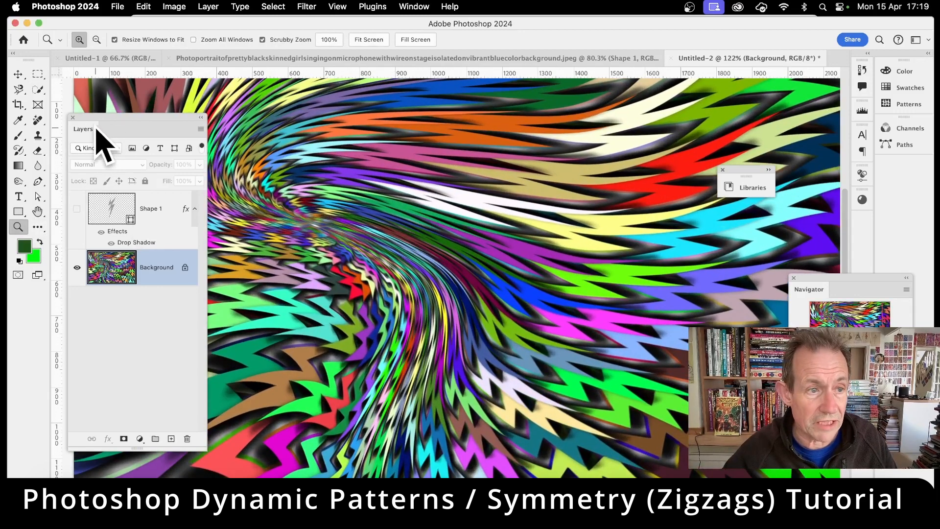
click(72, 118)
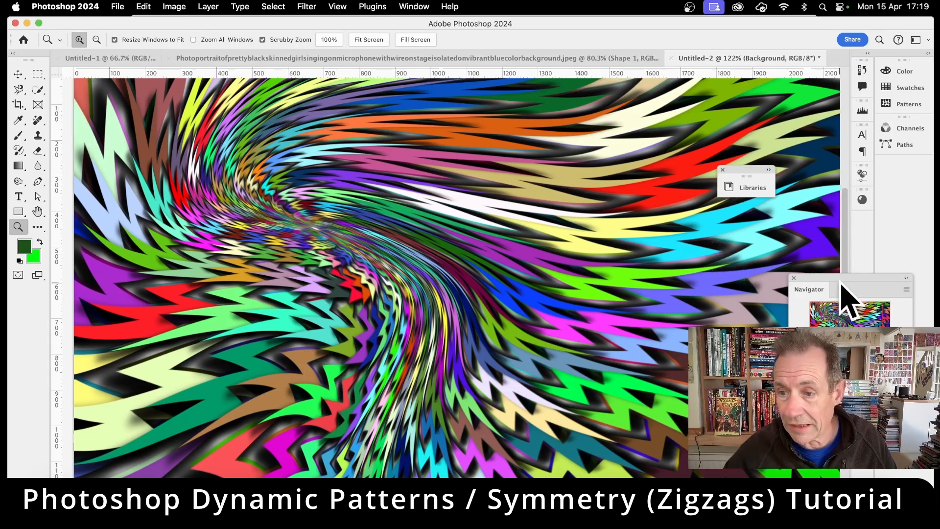
drag(844, 279, 872, 254)
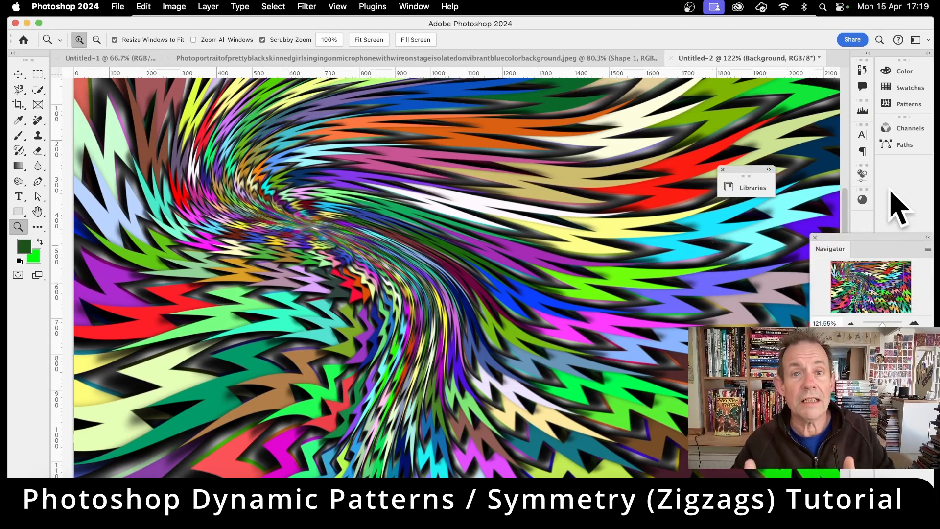